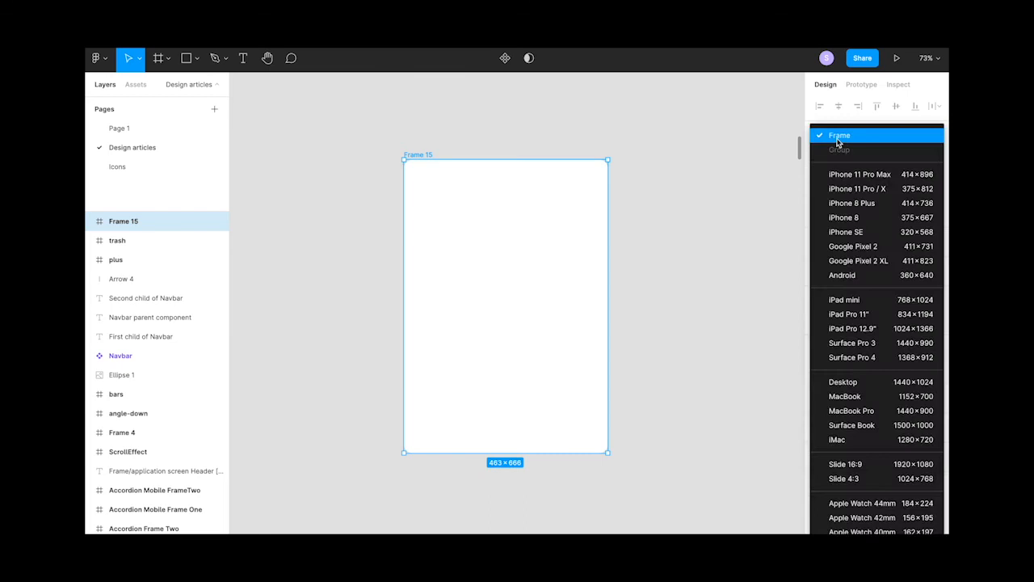
Apply the iPhone 11 Pro Max preset (414 × 896) to the new frame and set its corner radius to 40.
key(shift+2)
click(891, 197)
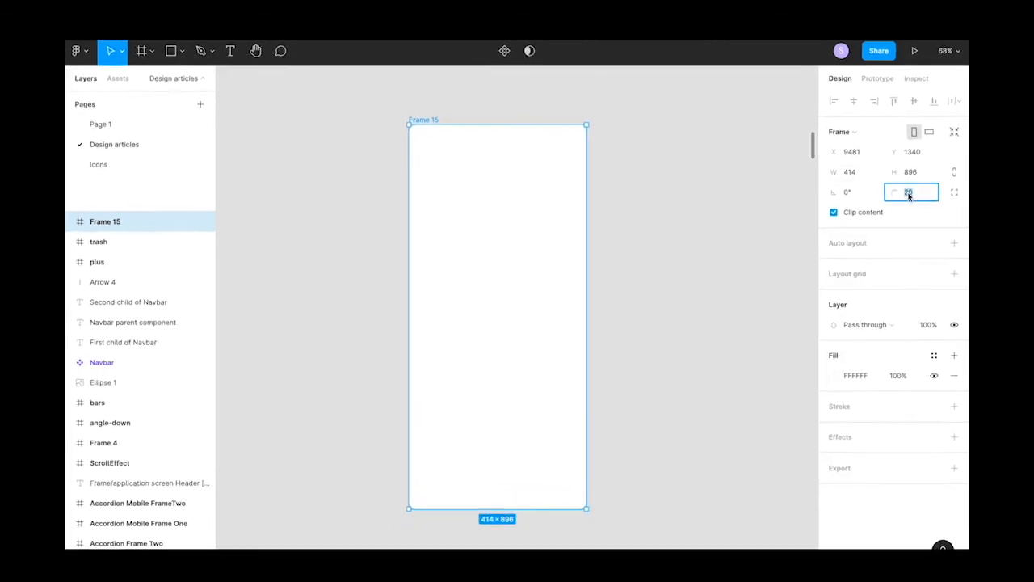
text(40)
key(Return)
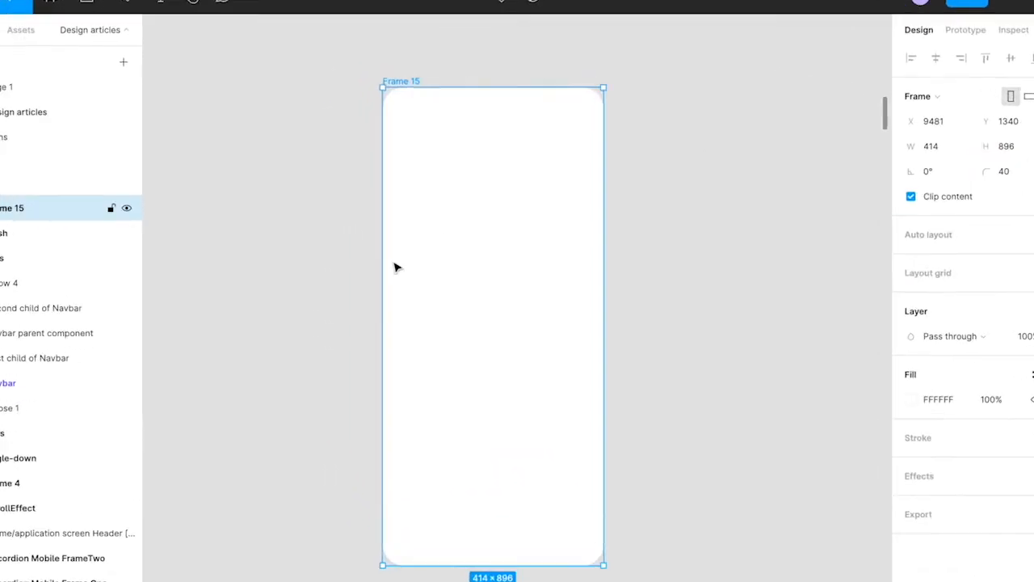
Add the text "Bonjour" inside the upper half of the phone frame.
key(Escape)
key(t)
click(443, 249)
text(Bonjour)
key(Escape)
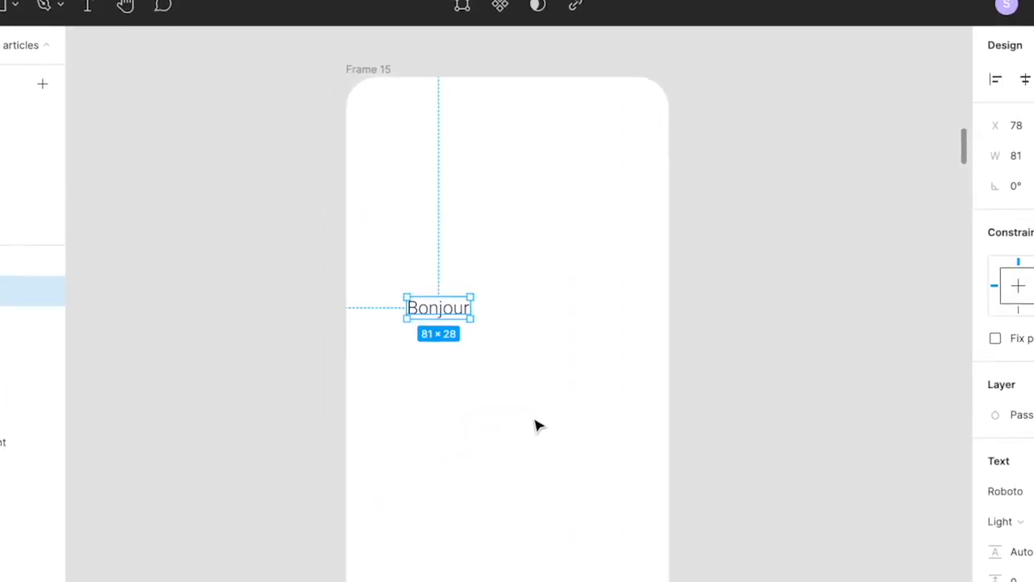
Place an ellipse in the phone frame and resize it to a 50 × 50 circle.
key(o)
click(489, 361)
drag(533, 405, 613, 310)
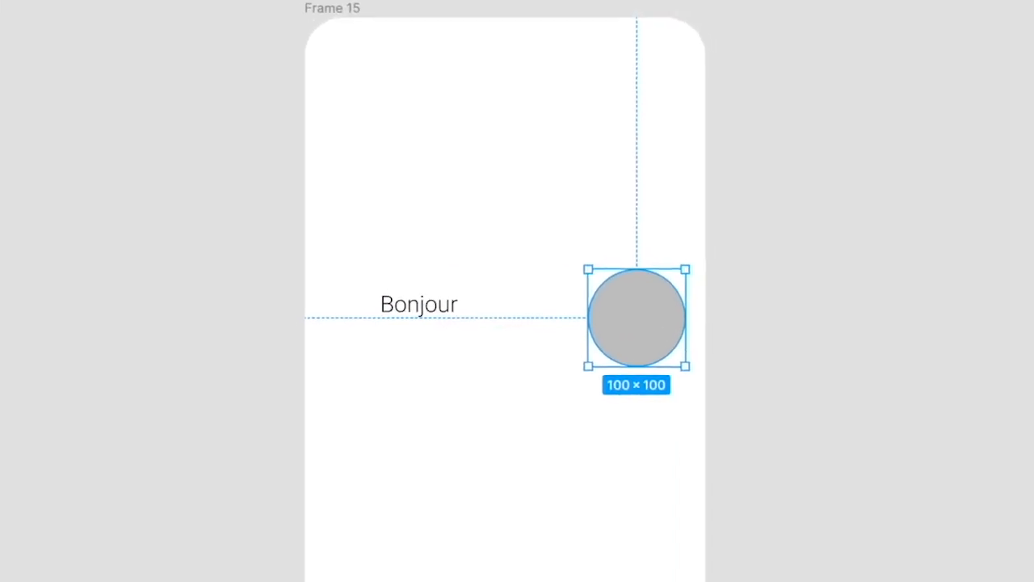
drag(695, 364, 643, 313)
Arrange the frame's header with "Bonjour" at the upper left and the circle level with it at the upper right.
click(418, 315)
drag(418, 314, 363, 88)
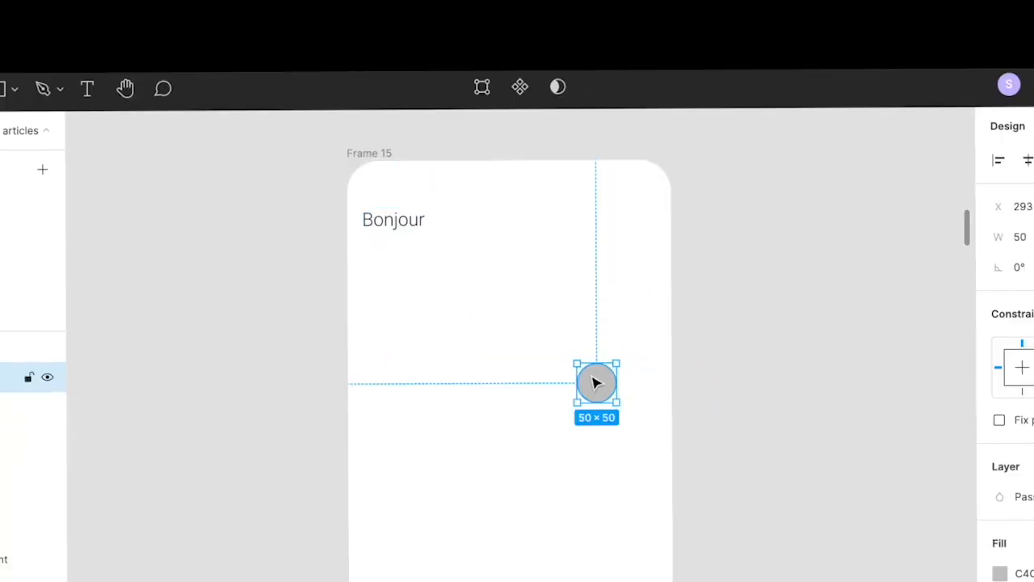
drag(634, 226, 639, 227)
Draw a rectangle below the header and enlarge it to about 375 × 214.
key(r)
click(362, 275)
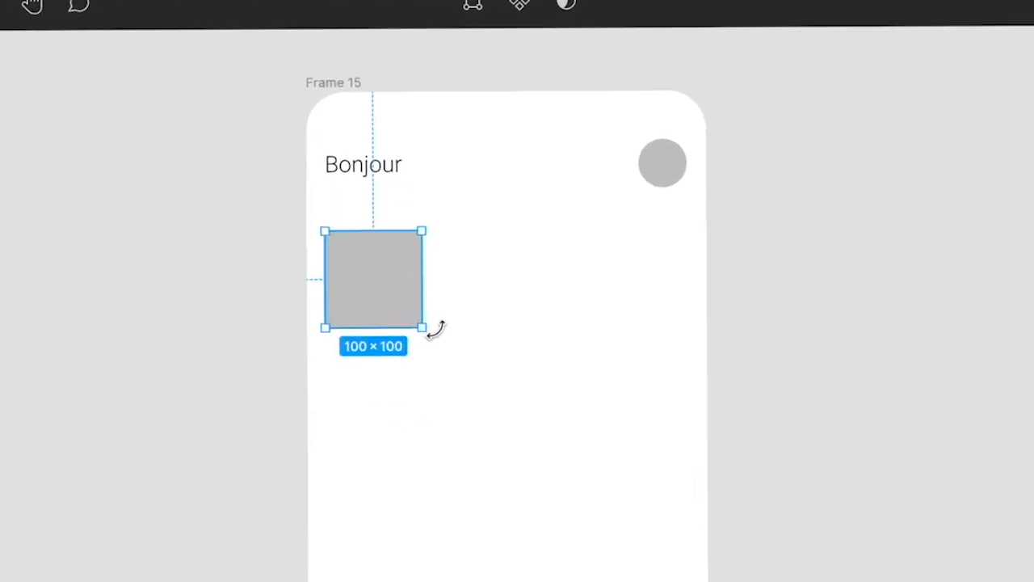
drag(435, 329, 715, 434)
Add the text "Title" just below the grey rectangle.
key(t)
click(424, 464)
text(Title)
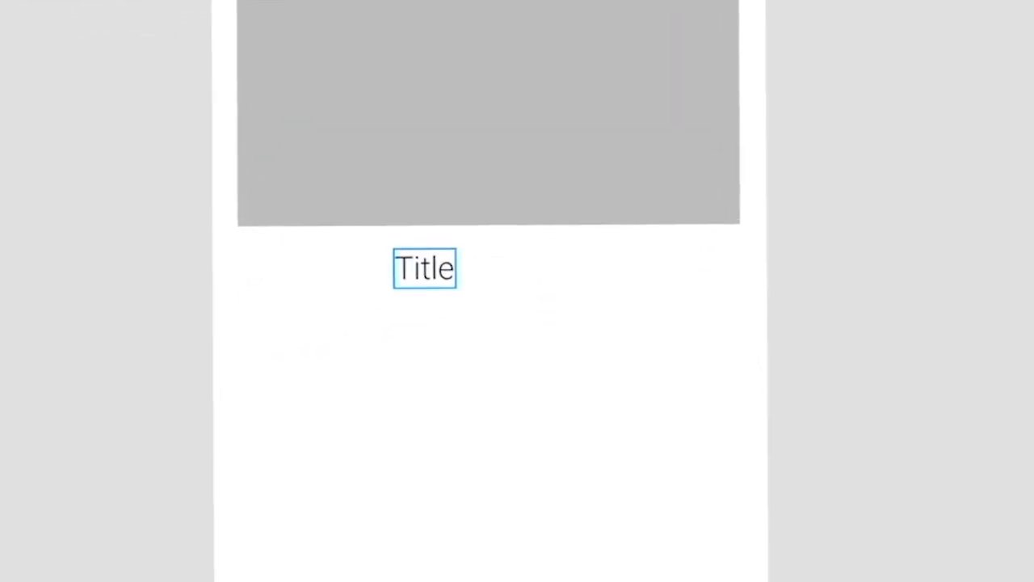
key(Escape)
Turn the rectangle and its title into a component and duplicate it downward into a column of five cards.
shift+click(313, 53)
key(ctrl+alt+k)
alt+drag(313, 45, 323, 441)
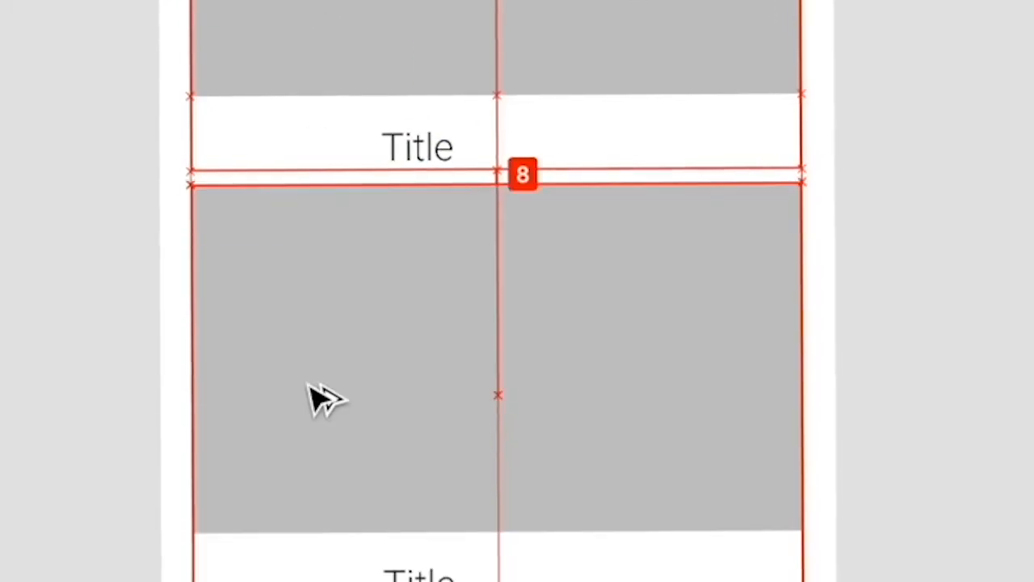
alt+drag(331, 365, 332, 365)
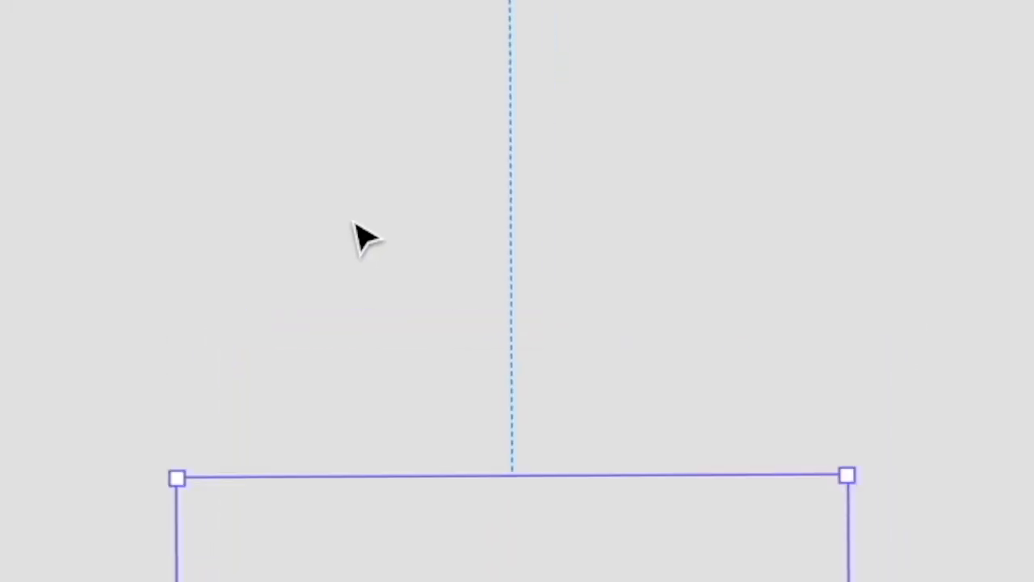
Select all five card components and wrap them together in a frame.
click(69, 320)
shift+click(69, 296)
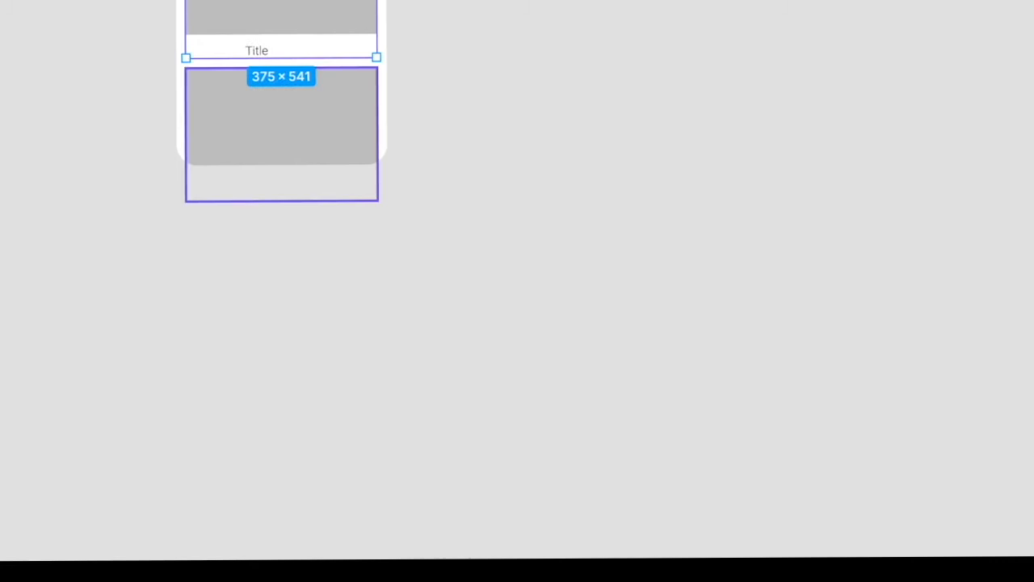
shift+click(87, 235)
right_click(85, 251)
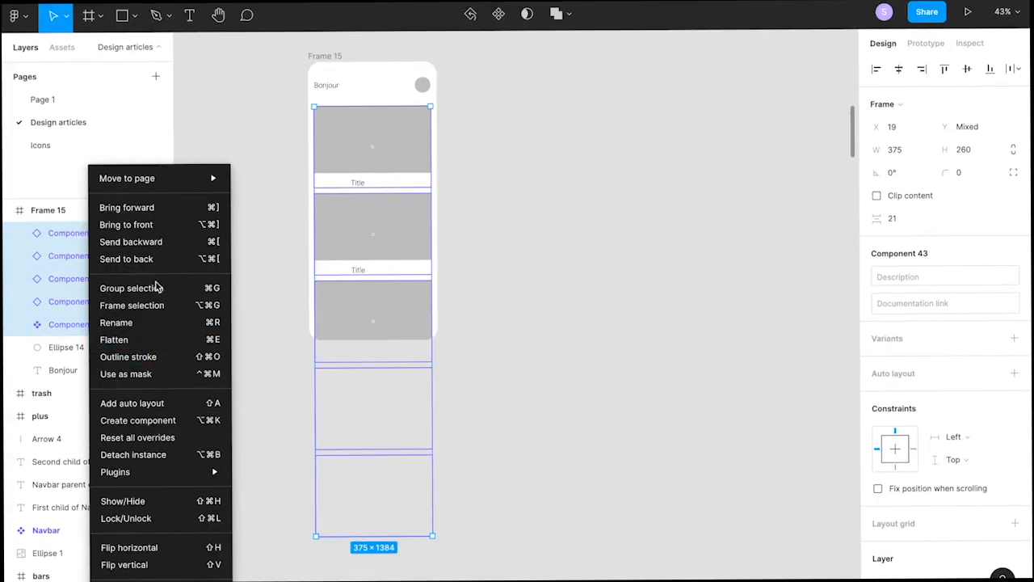
click(149, 304)
Move the card frame out beside the phone frame and replace its fill with a 1 px black inside stroke.
drag(392, 194, 595, 189)
click(1014, 438)
click(1015, 403)
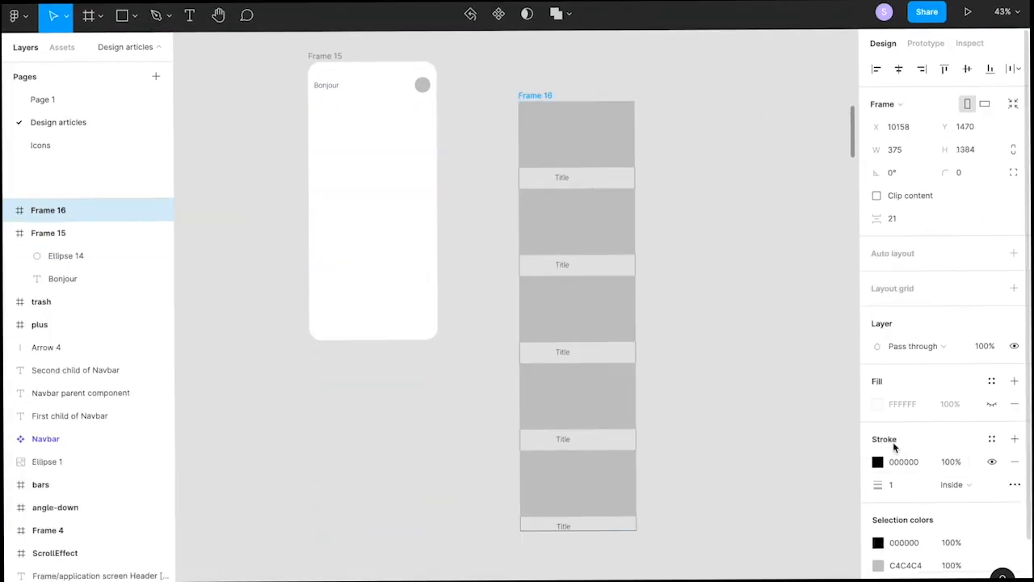
click(714, 284)
click(535, 95)
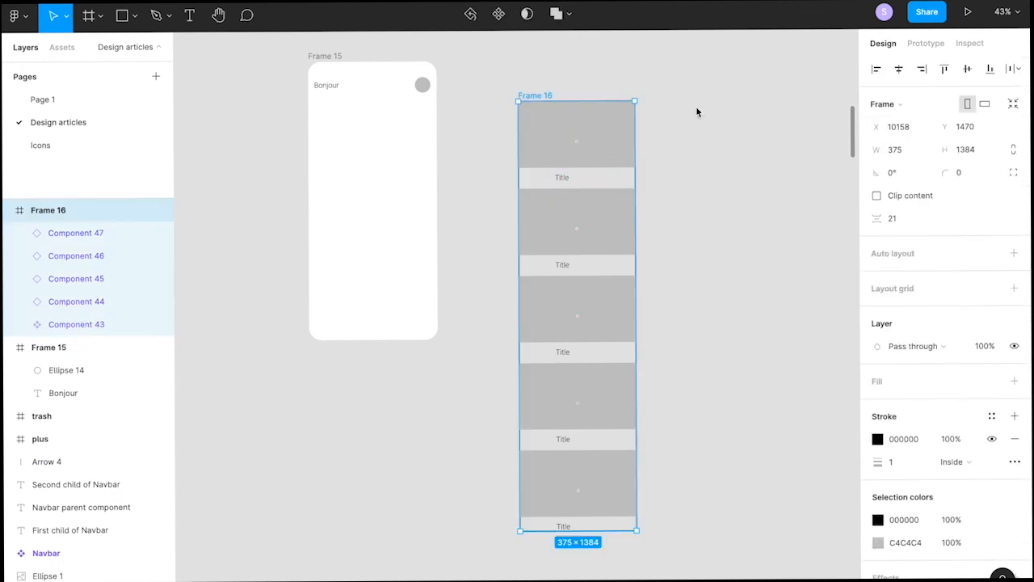
Search the Unsplash plugin for "user" and fill the header circle with the portrait of the man in a dark shirt.
right_click(700, 113)
mouse_move(726, 152)
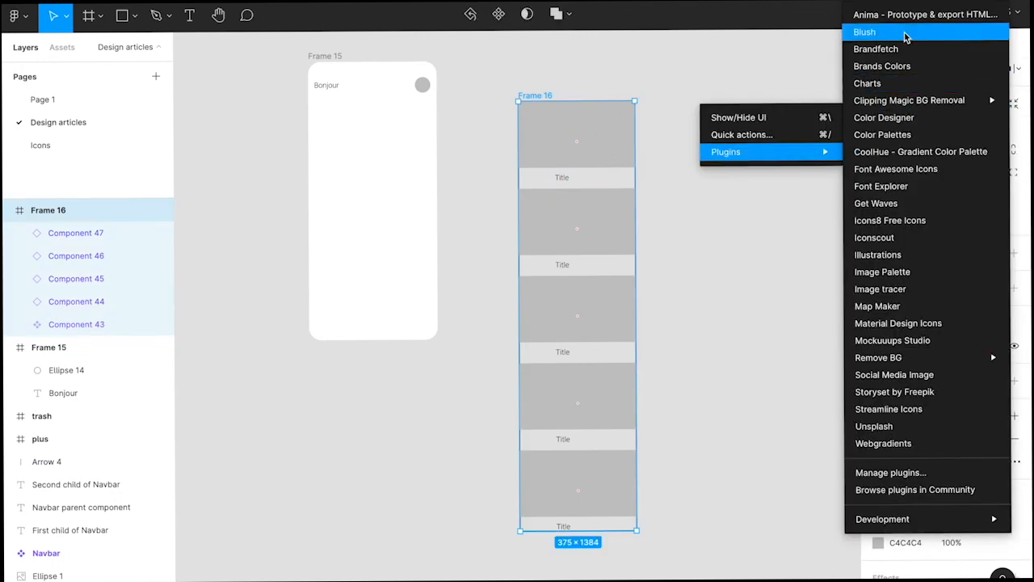
click(877, 428)
scroll(471, 100, left, 1)
click(453, 89)
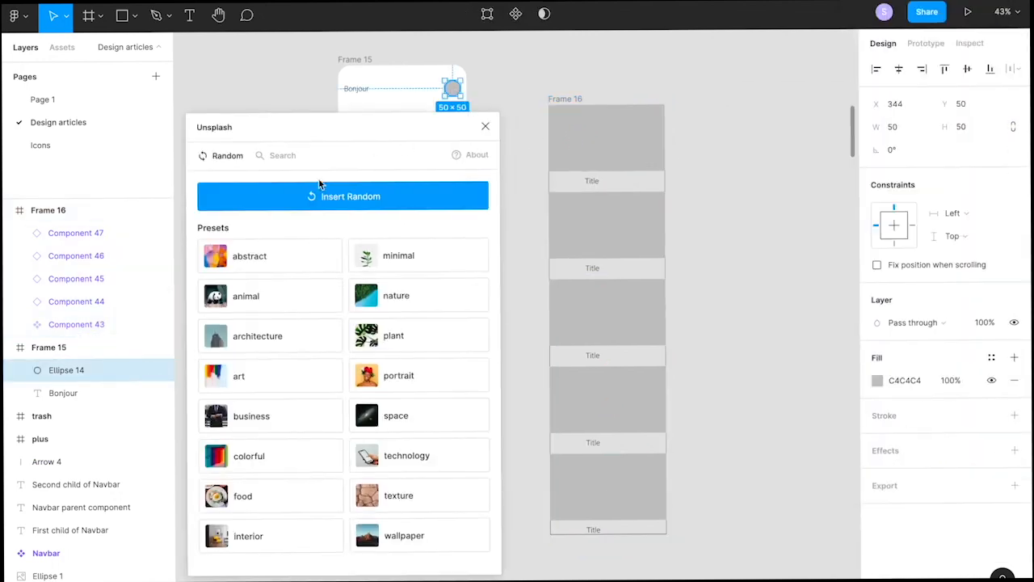
click(279, 155)
key(Return)
scroll(427, 100, left, 5)
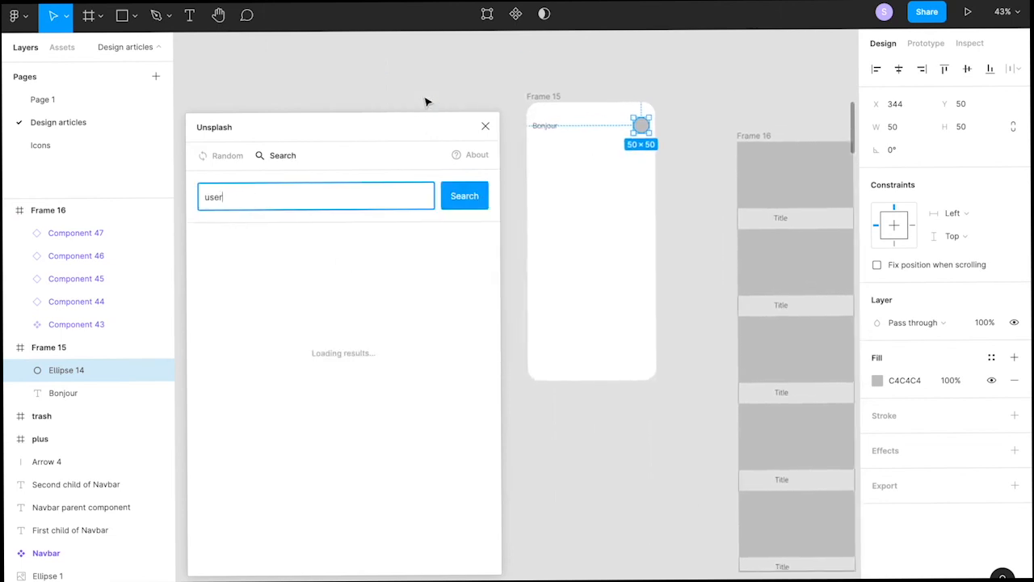
click(254, 311)
Search Unsplash for "coding" and fill the second card's rectangle with the photo of colourful code on a dark screen.
scroll(794, 224, right, 1)
click(750, 174)
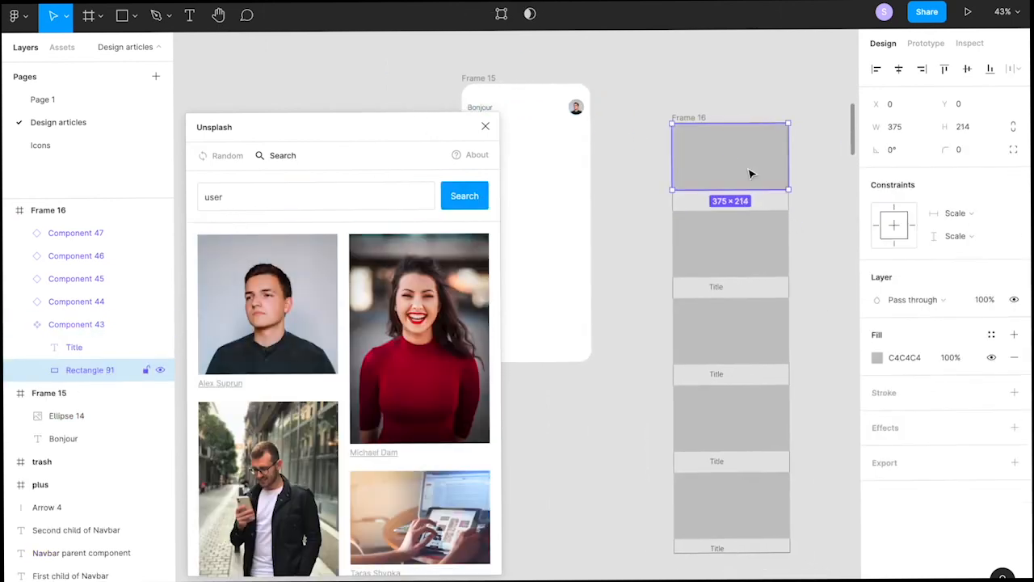
text(coding)
key(Return)
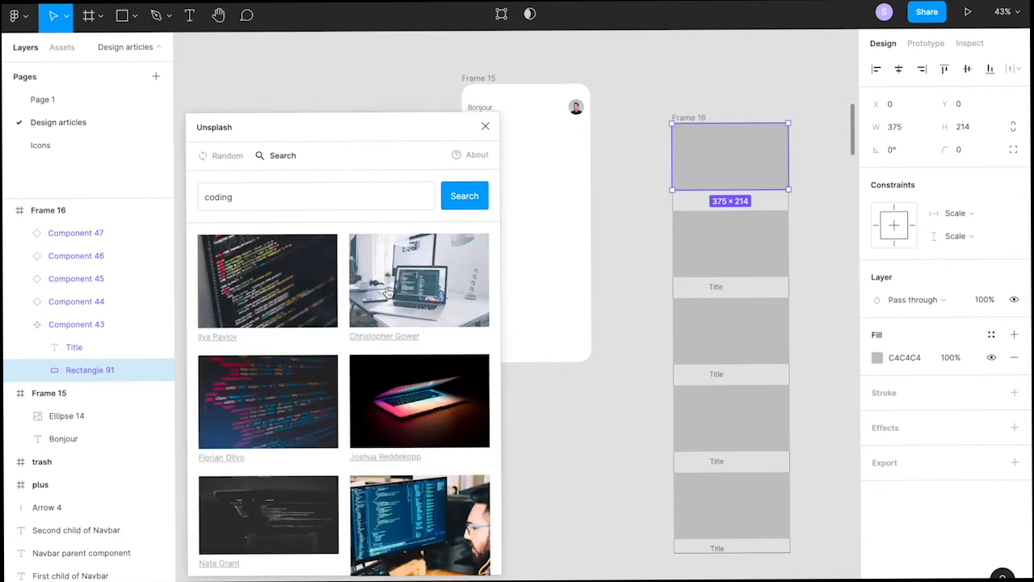
click(743, 245)
click(267, 281)
Search Unsplash for "code" and fill the third card's rectangle with the "Eat Sleep Code Repeat" phone photo.
text(e)
key(Return)
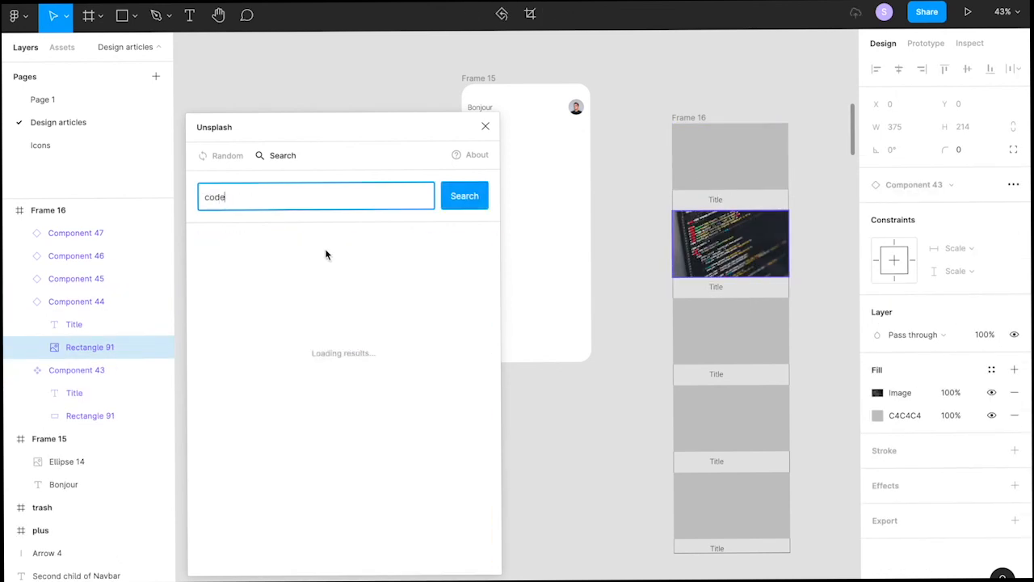
click(730, 154)
click(730, 153)
click(751, 343)
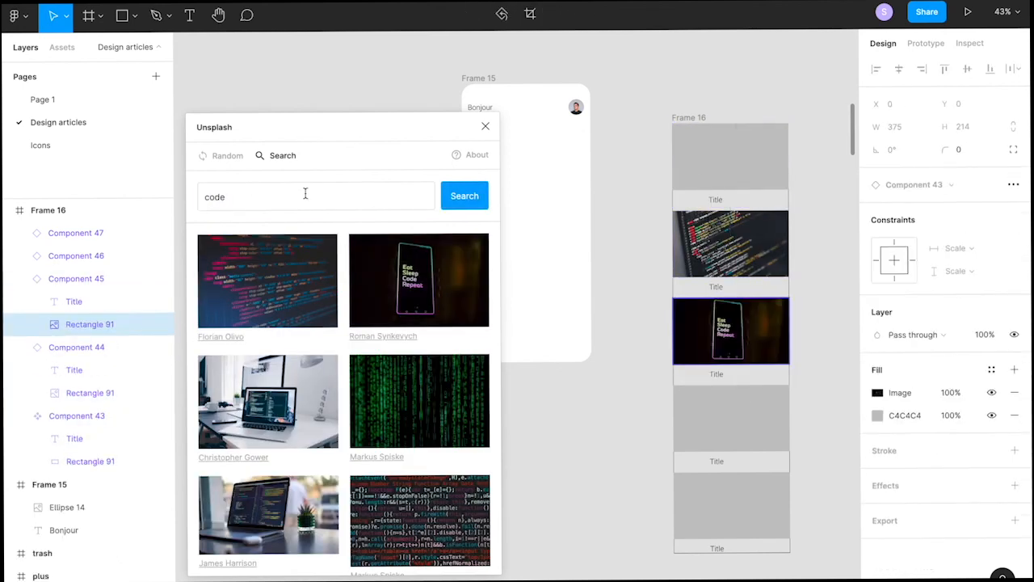
Fill the first card's rectangle with the Unsplash photo of a desk and monitor against a white wall.
click(738, 155)
click(267, 401)
click(724, 420)
scroll(339, 496, down, 4)
click(237, 198)
text(setup)
key(Return)
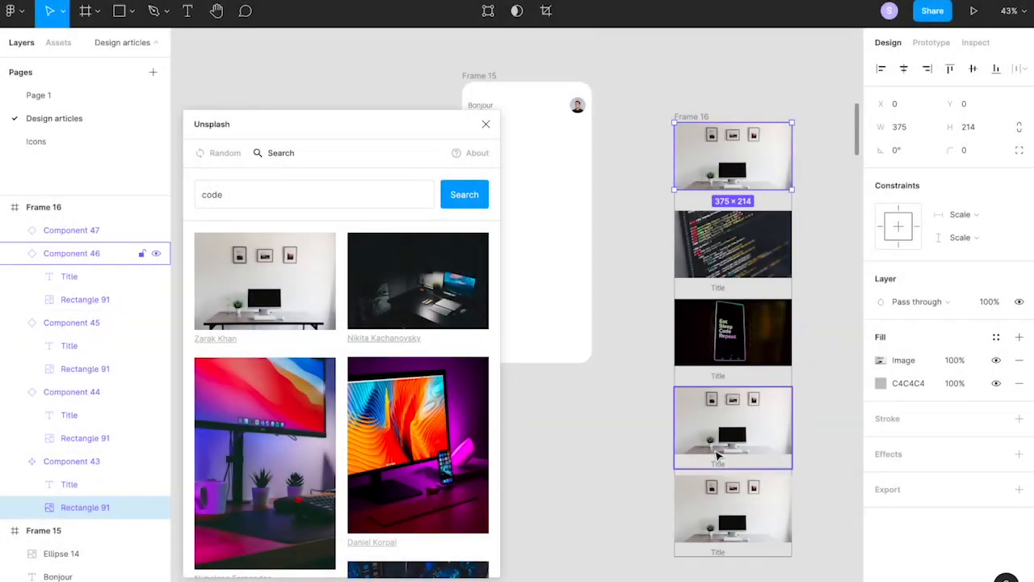
Fill the fourth and fifth cards with different desk setup photos and close the Unsplash plugin.
click(730, 430)
click(299, 496)
scroll(300, 453, down, 1)
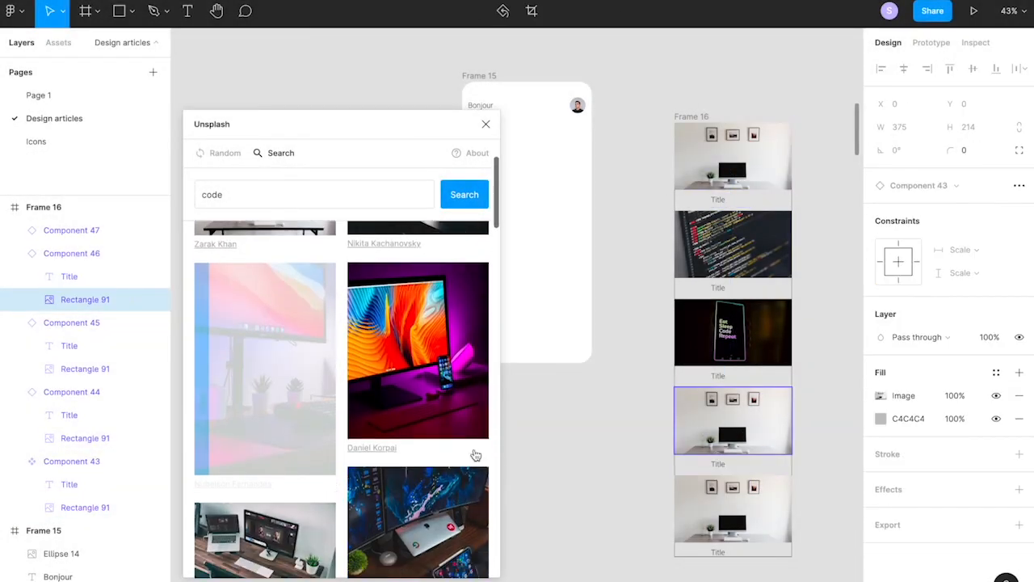
scroll(715, 355, down, 3)
click(719, 373)
scroll(417, 388, down, 4)
click(418, 393)
click(487, 126)
Move the card frame back into the phone frame under the header and shorten it to a height of about 692.
scroll(708, 145, up, 3)
drag(648, 149, 443, 151)
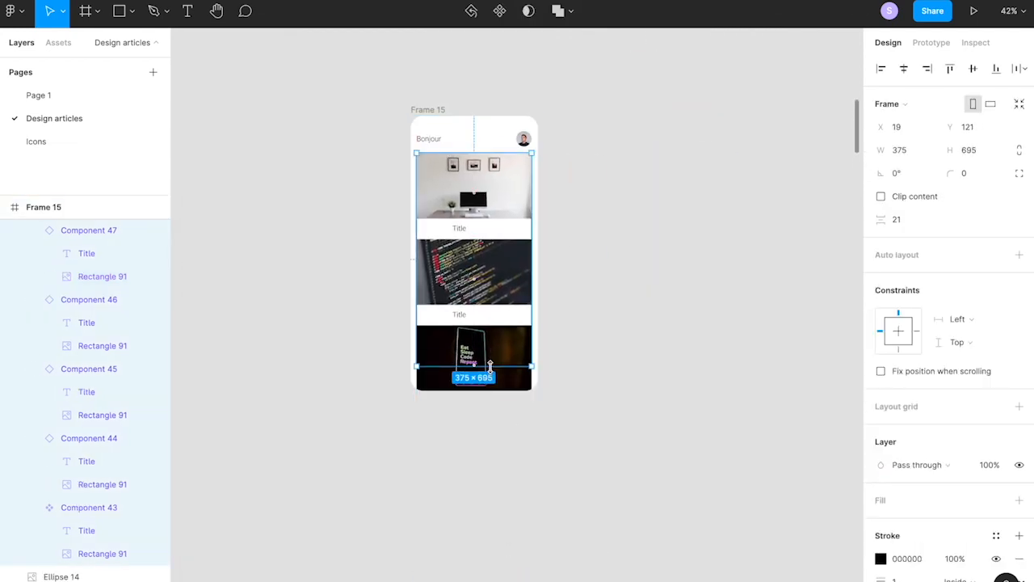
key(Escape)
key(f)
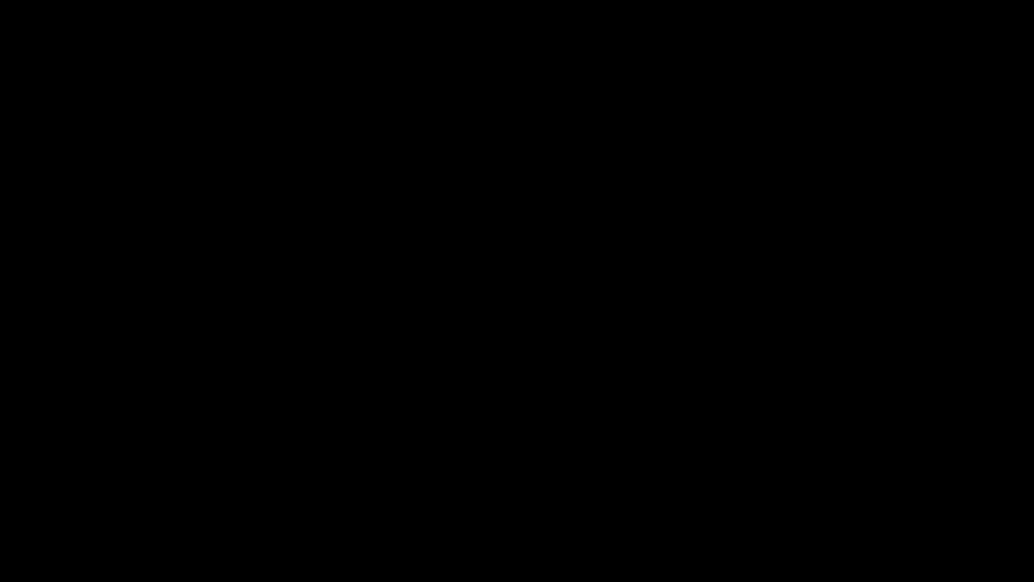
click(598, 272)
key(t)
click(600, 273)
click(598, 256)
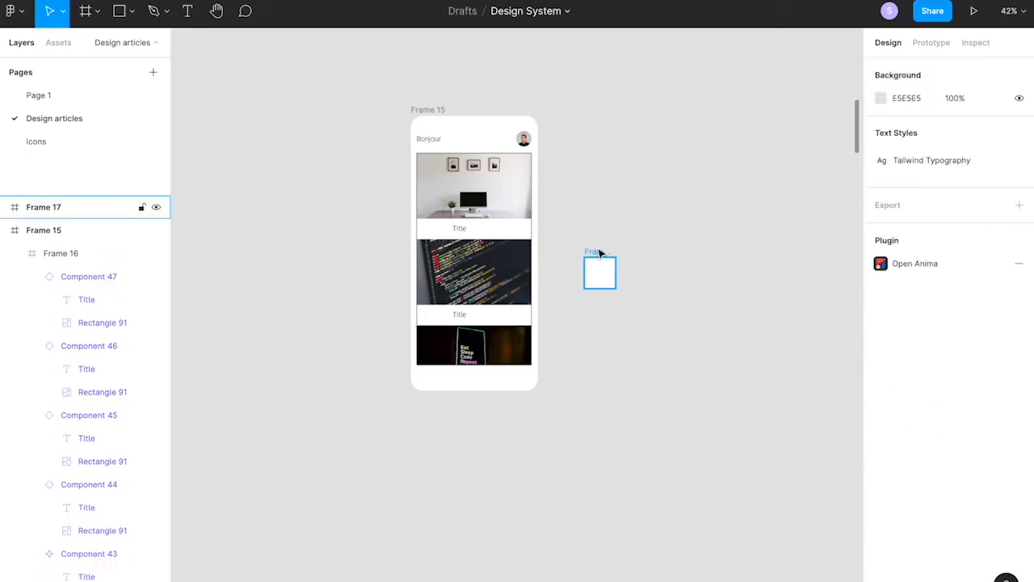
click(597, 250)
key(BackSpace)
Add the text "Footer" and place it at the bottom of the phone frame below the cards.
key(t)
click(596, 249)
text(Footer)
scroll(596, 247, up, 3)
scroll(644, 256, left, 2)
scroll(644, 255, down, 1)
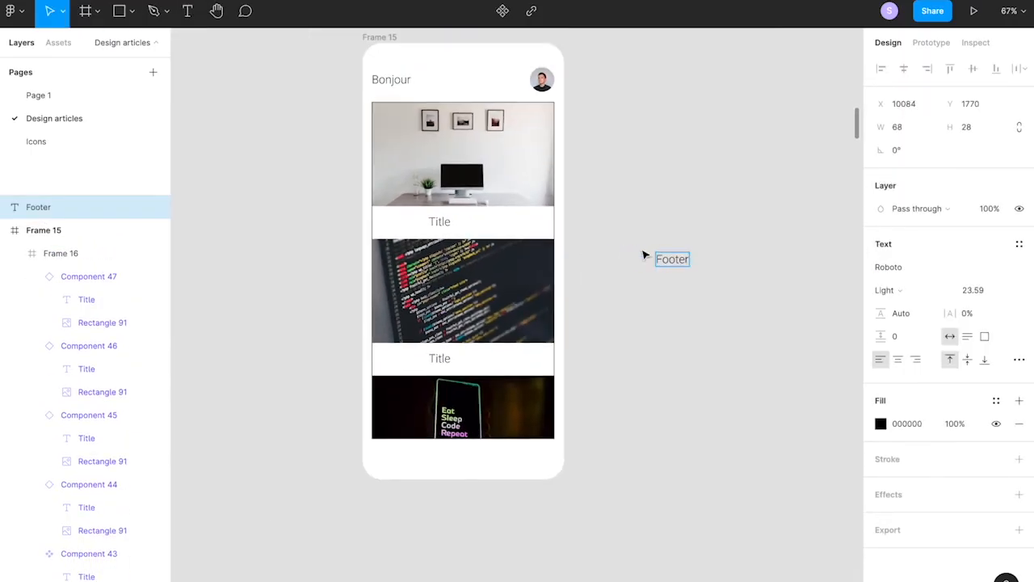
drag(673, 277, 461, 468)
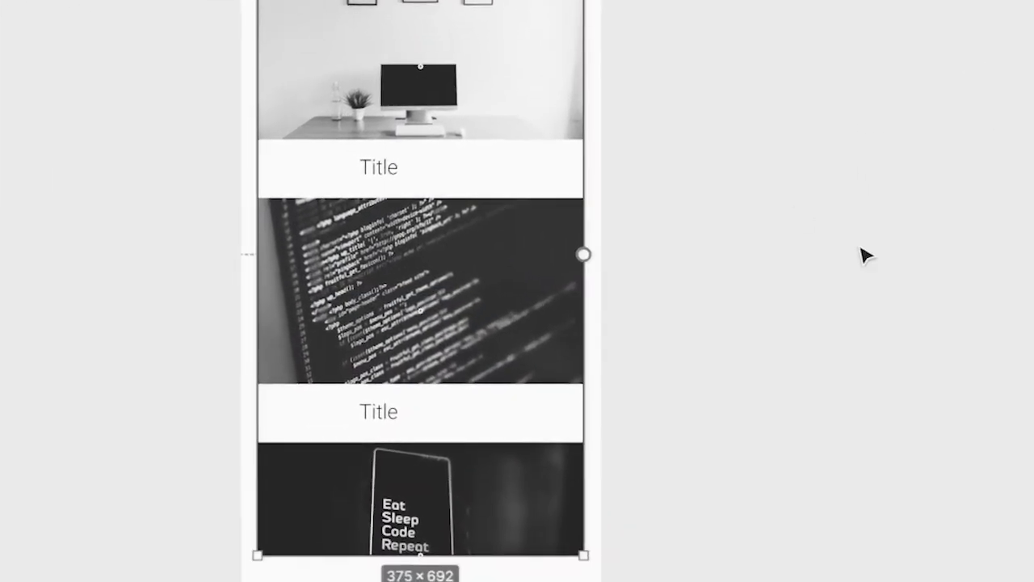
Insert the "home" and "search" icons using the Font Awesome Icons plugin.
right_click(795, 202)
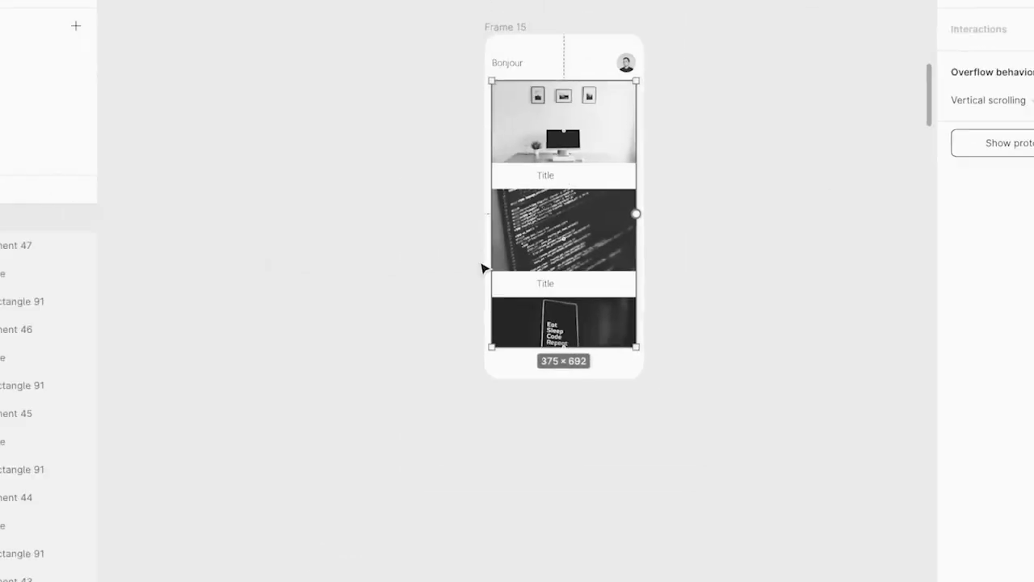
text(home)
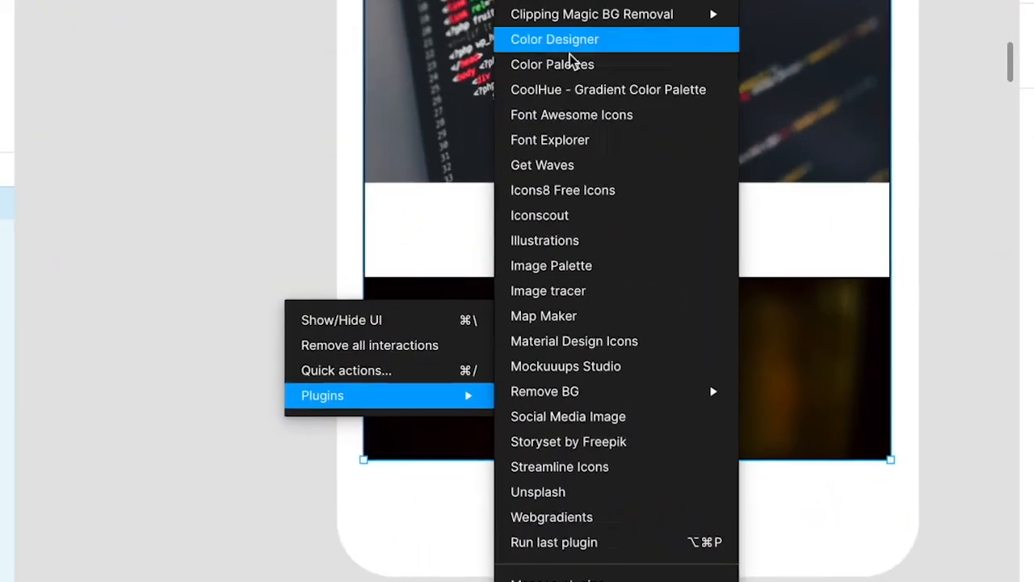
click(435, 113)
click(268, 205)
text(search)
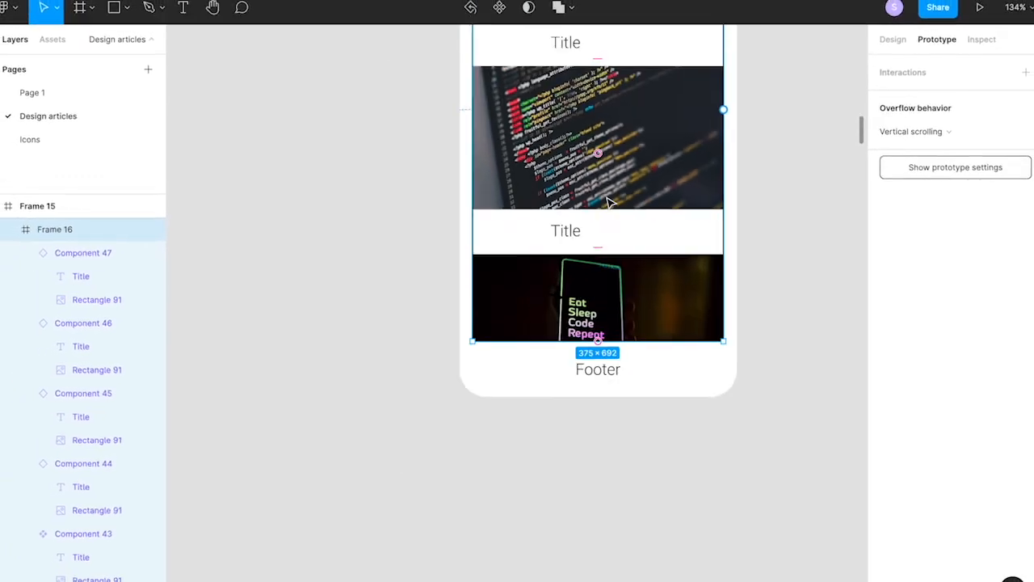
Shift the card frame to the right and move the home and search icons down to the bottom of the phone frame.
scroll(607, 202, up, 3)
drag(507, 151, 692, 152)
drag(483, 479, 580, 545)
drag(417, 452, 421, 547)
Insert the bookmark icon from Font Awesome Icons and move it down to the bottom of the phone frame.
right_click(393, 160)
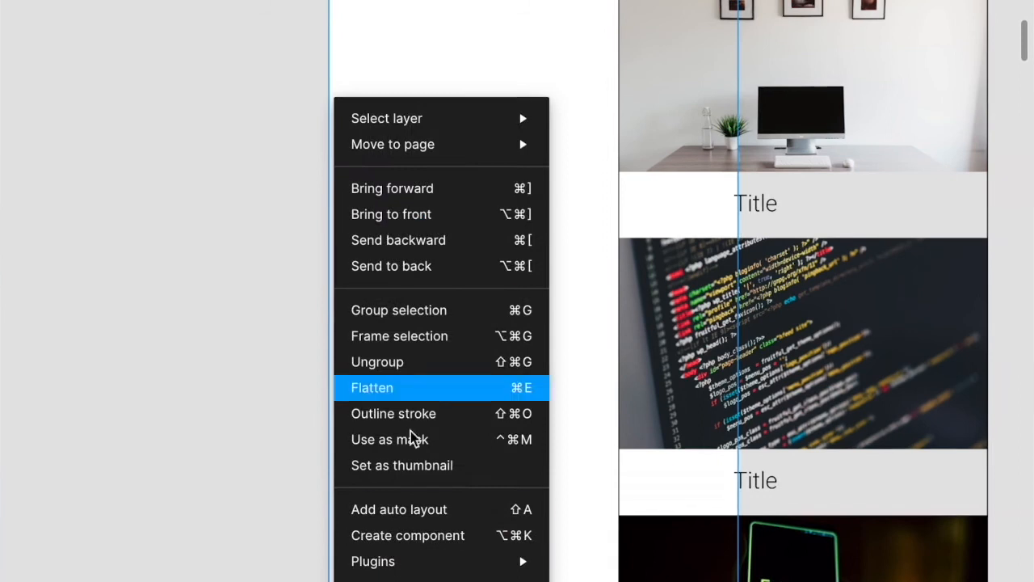
mouse_move(420, 561)
click(614, 524)
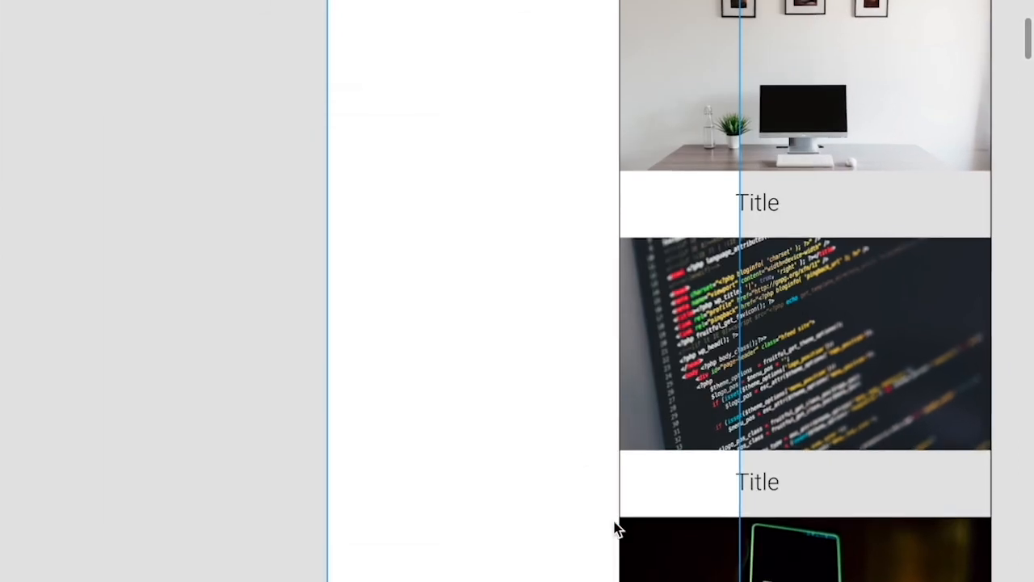
click(208, 192)
text(bookmar)
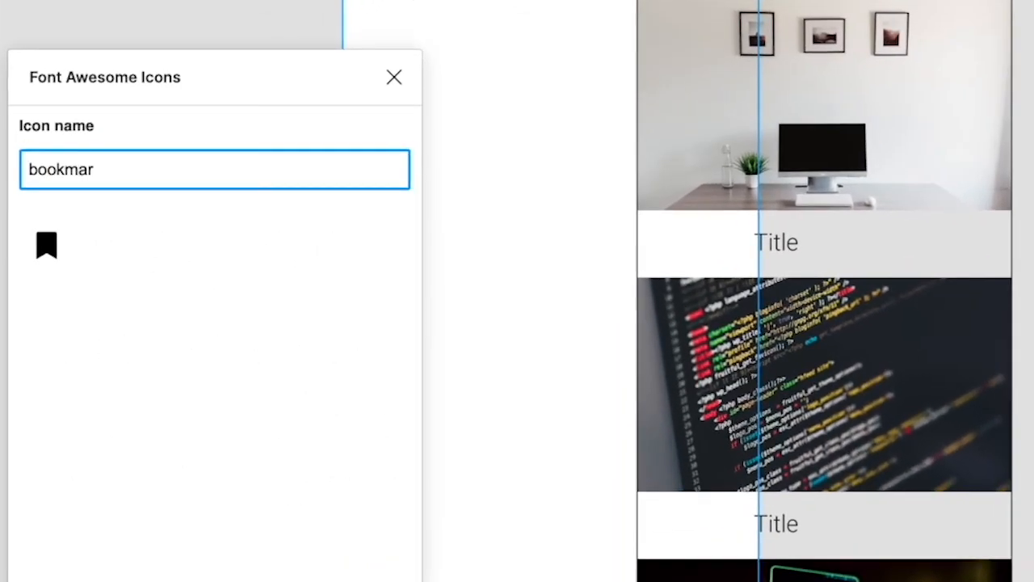
click(48, 246)
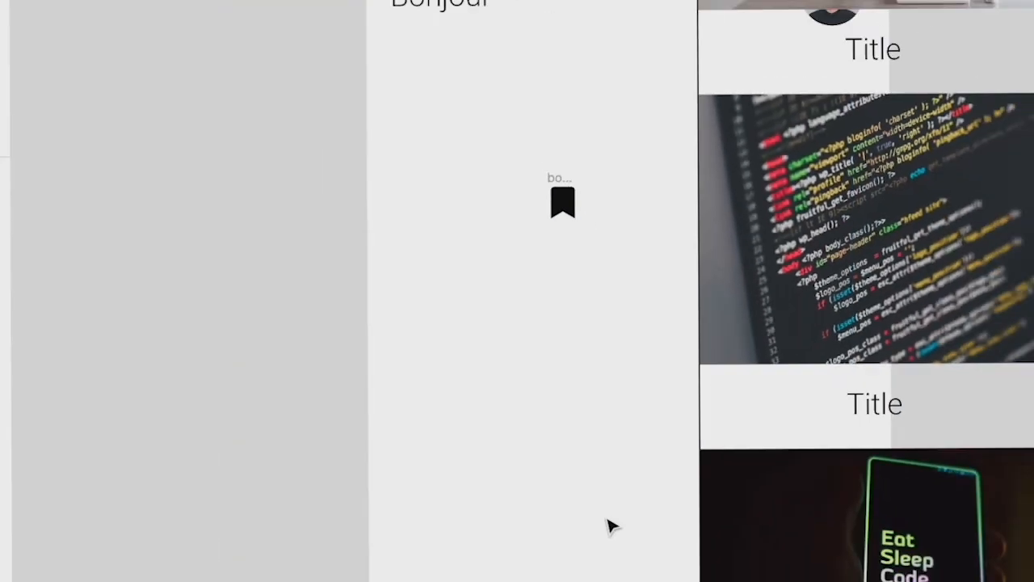
drag(563, 202, 592, 580)
Open the Font Awesome Icons plugin and search it for "clap", "like" and "love".
right_click(376, 104)
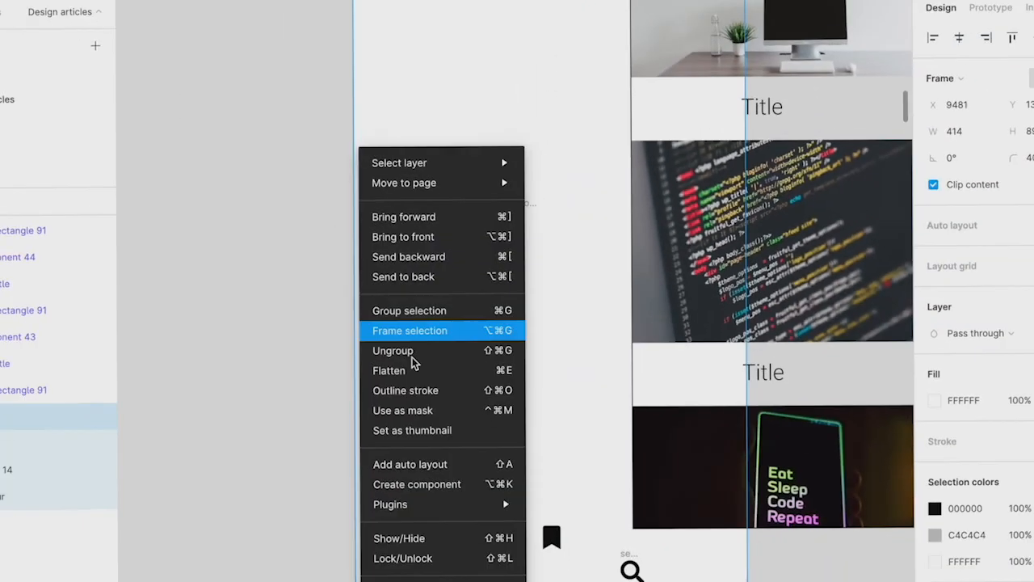
mouse_move(420, 504)
click(603, 504)
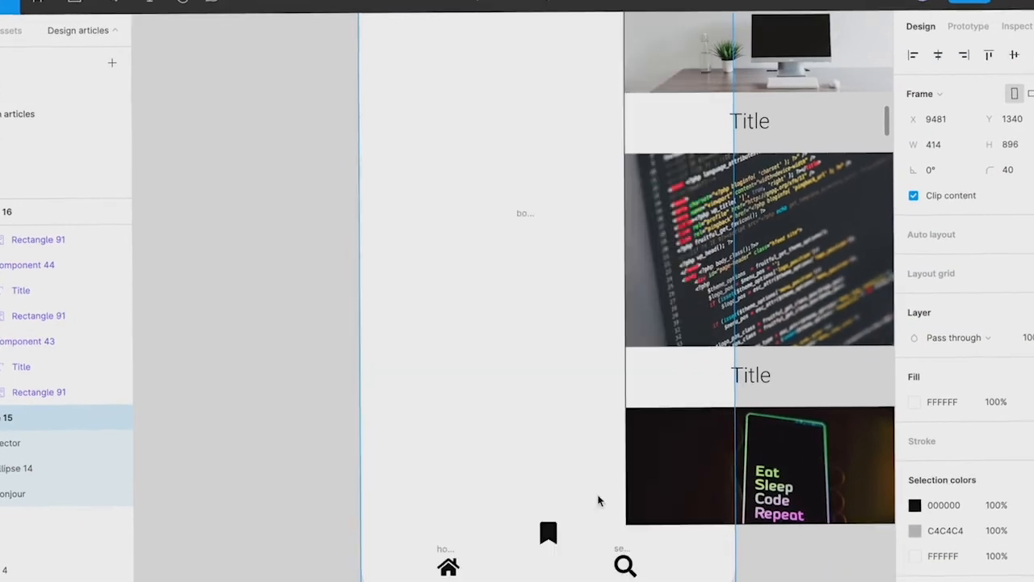
click(281, 267)
text(clap)
key(BackSpace)
key(BackSpace)
key(BackSpace)
key(BackSpace)
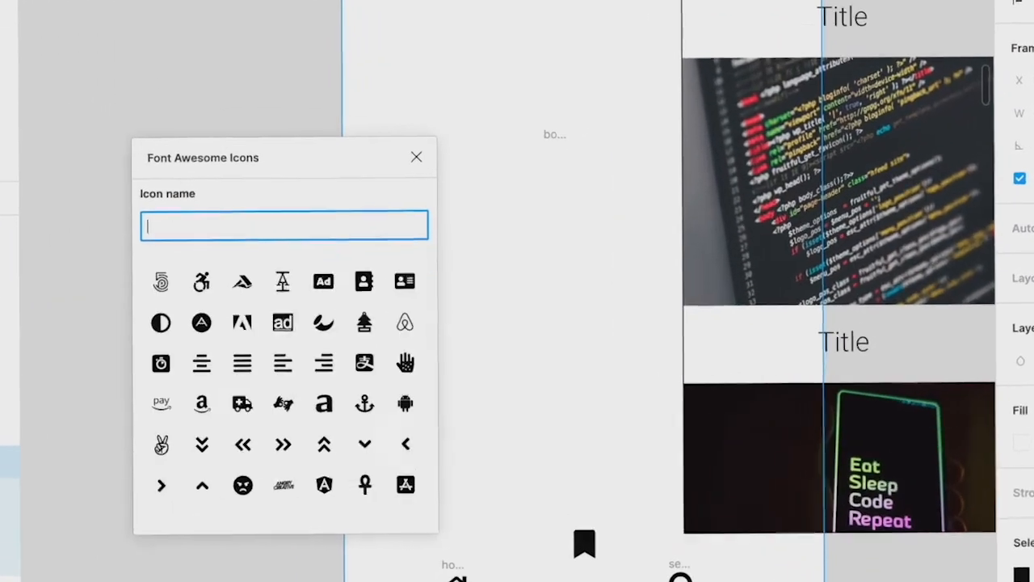
text(like)
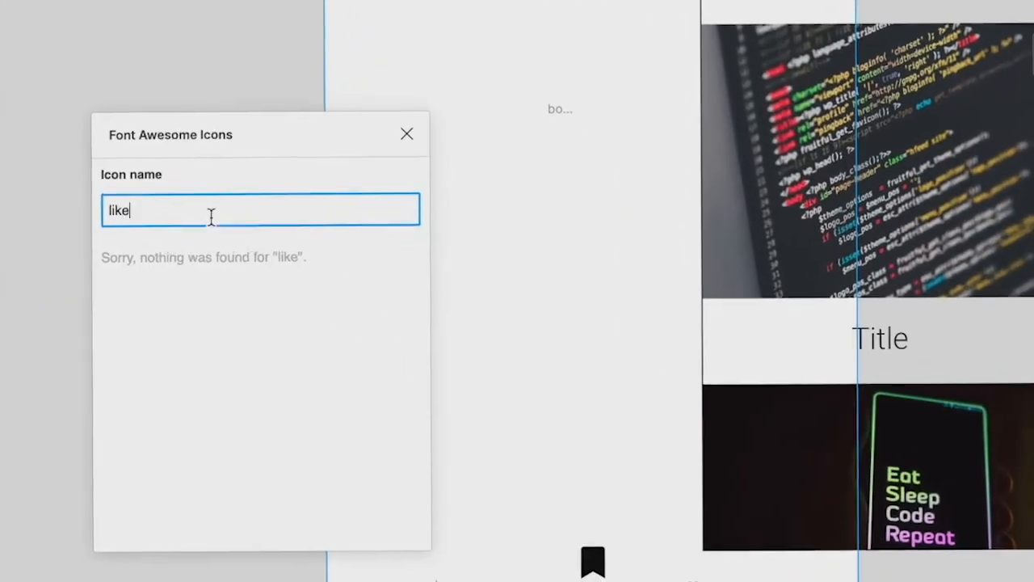
key(BackSpace)
key(BackSpace)
key(BackSpace)
key(BackSpace)
text(love)
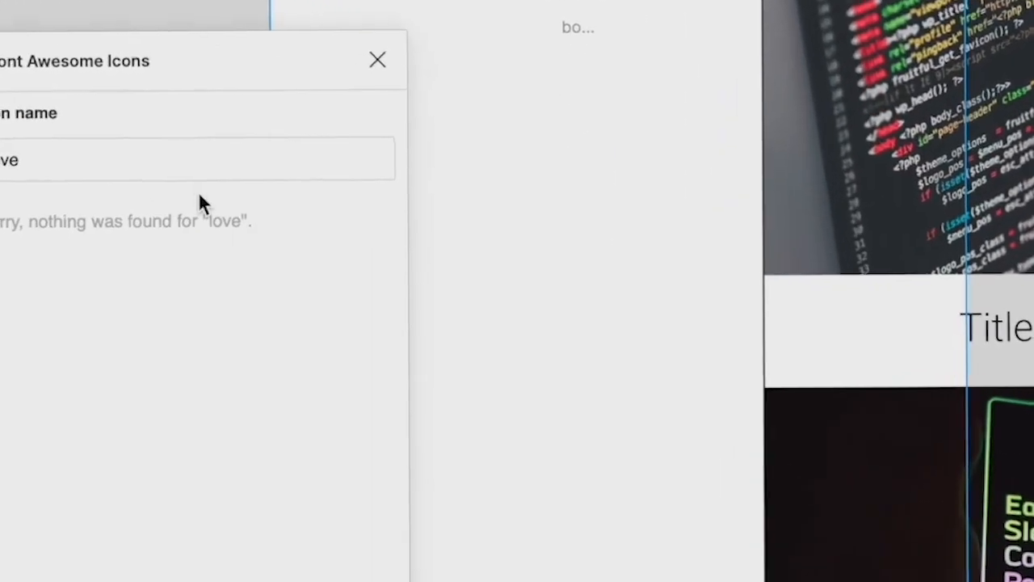
Search Font Awesome Icons for "heart" and insert the solid heart icon.
key(BackSpace)
key(BackSpace)
key(BackSpace)
key(BackSpace)
text(heart)
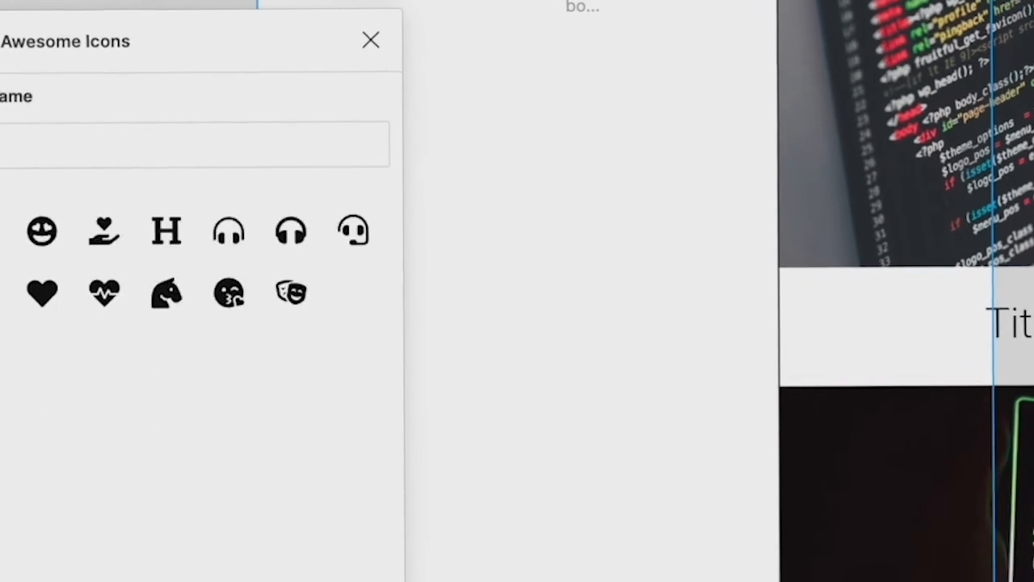
click(185, 244)
Delete the home icon together with its leftover frame and move the heart icon into its place in the footer.
click(442, 530)
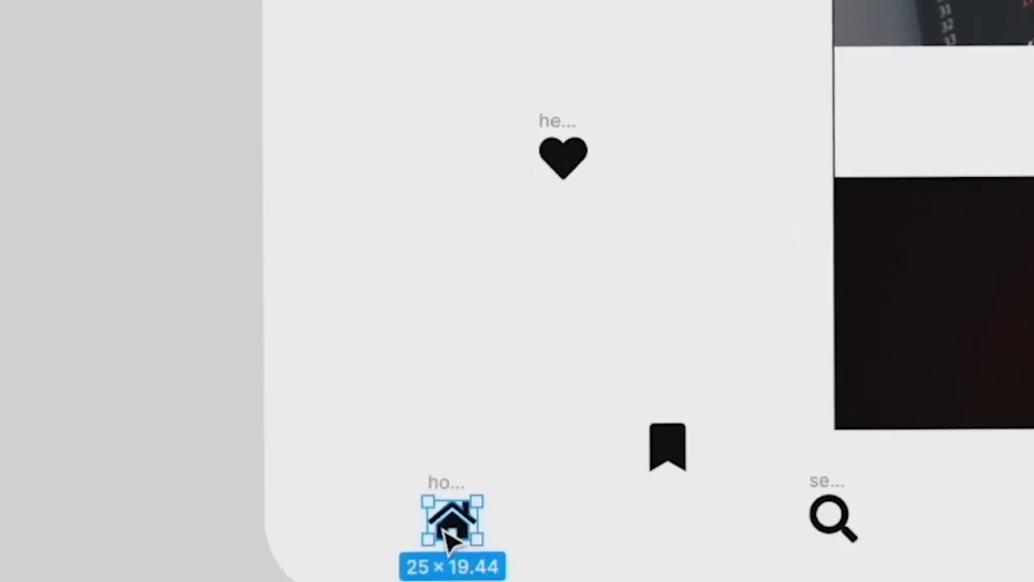
key(Delete)
click(570, 166)
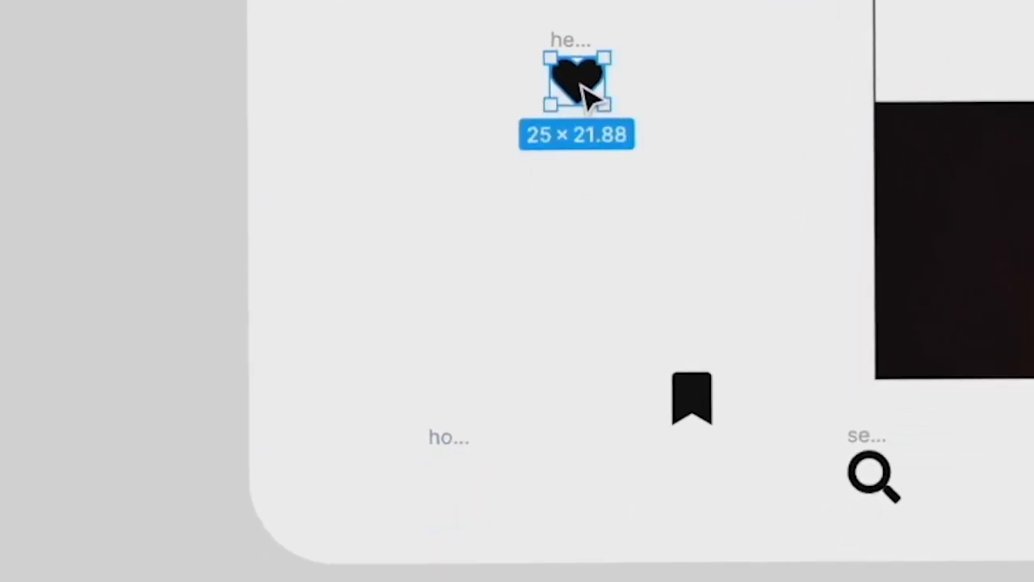
click(447, 487)
key(Delete)
drag(571, 164, 486, 495)
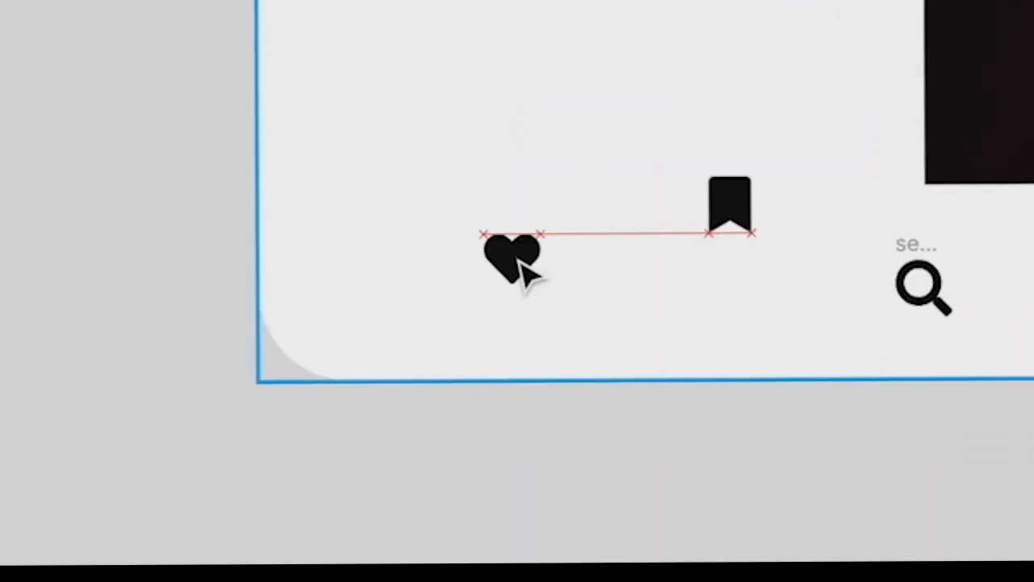
drag(524, 273, 521, 275)
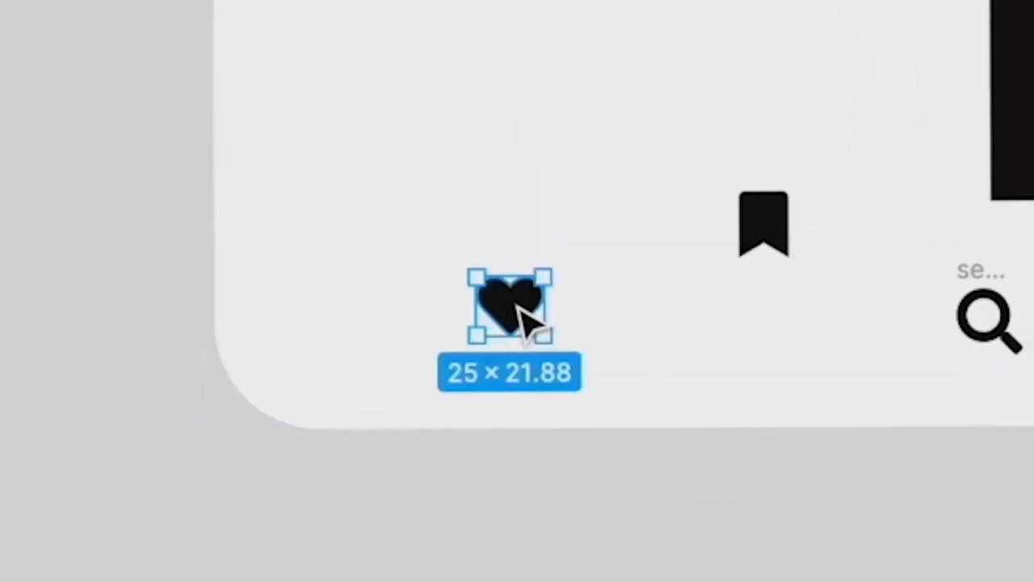
Move the bookmark icon down between the heart and search icons so the three footer icons line up.
click(729, 203)
drag(718, 302, 643, 482)
click(923, 286)
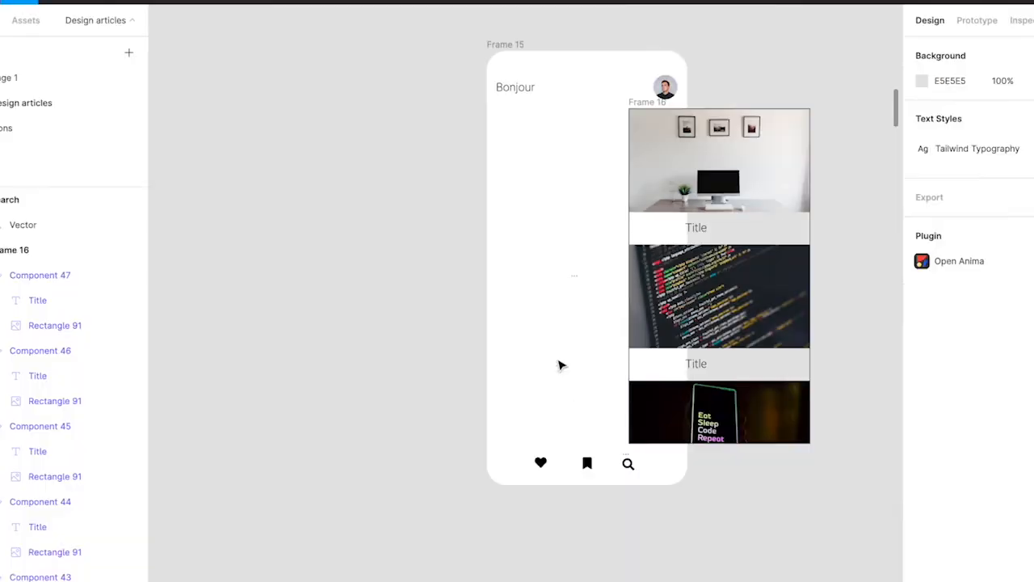
Move the photo card frame back inside the phone frame, between the header and the footer icons.
click(671, 157)
click(646, 102)
drag(694, 159, 567, 153)
click(724, 234)
scroll(722, 202, right, 3)
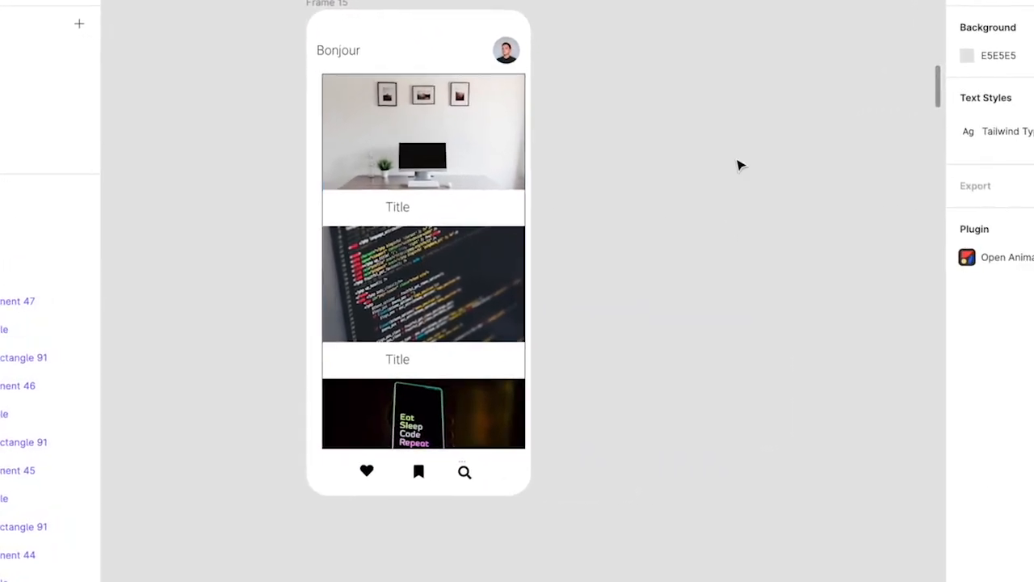
Check the card frame's overflow behavior and scroll the card list down and back up in the prototype preview.
click(432, 162)
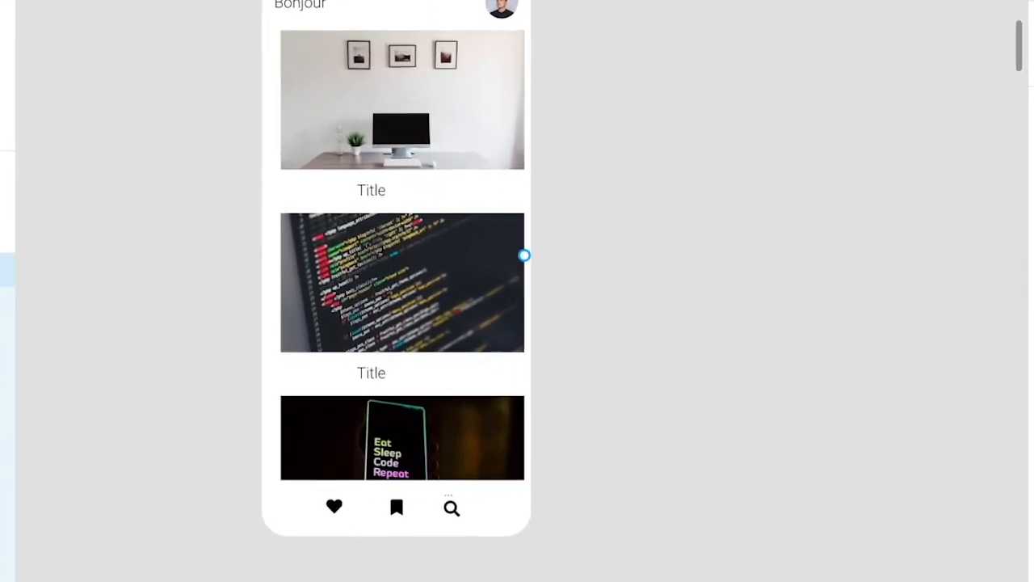
scroll(638, 142, down, 10)
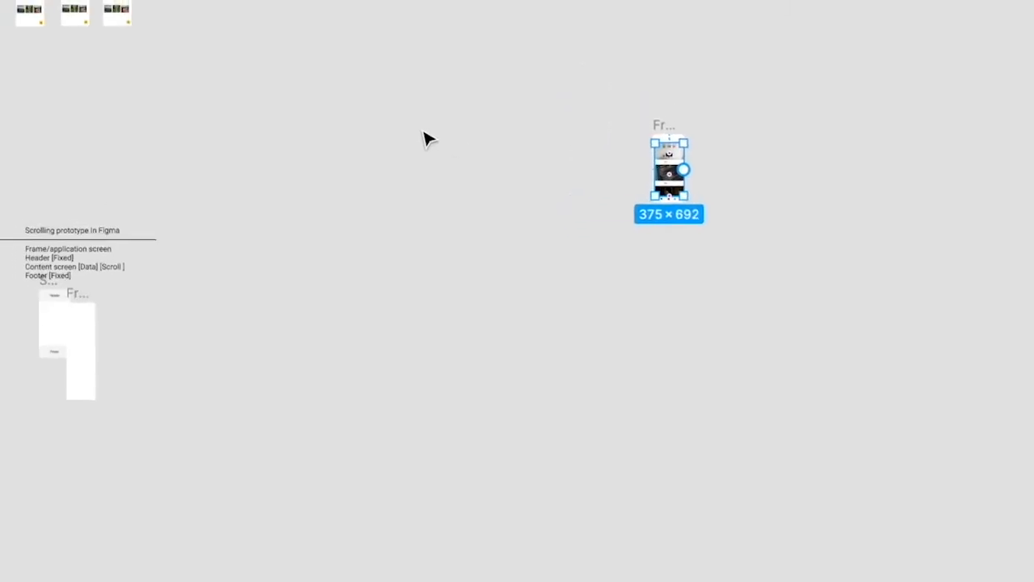
scroll(429, 141, down, 3)
scroll(570, 166, up, 8)
scroll(565, 173, right, 2)
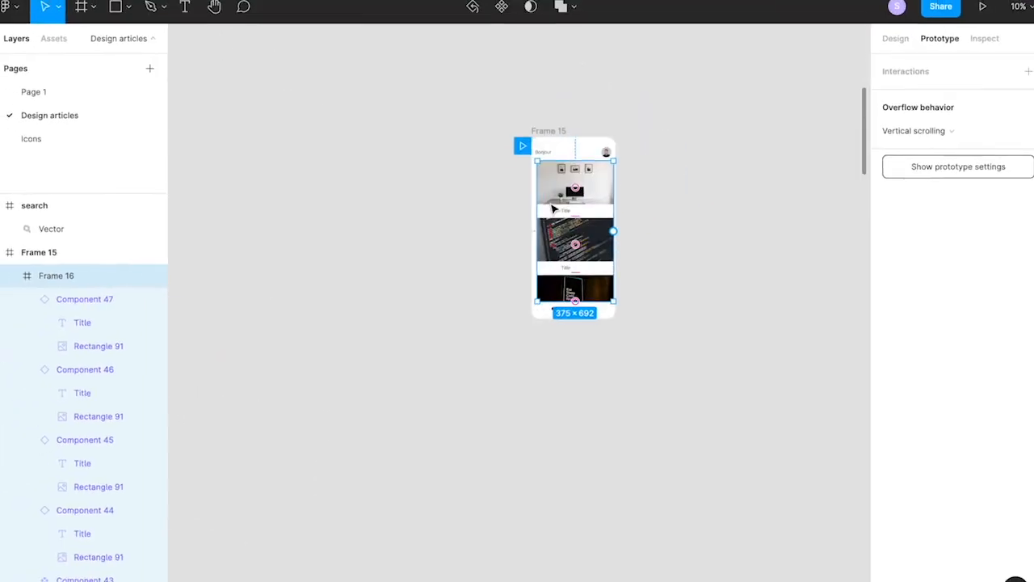
scroll(459, 161, up, 6)
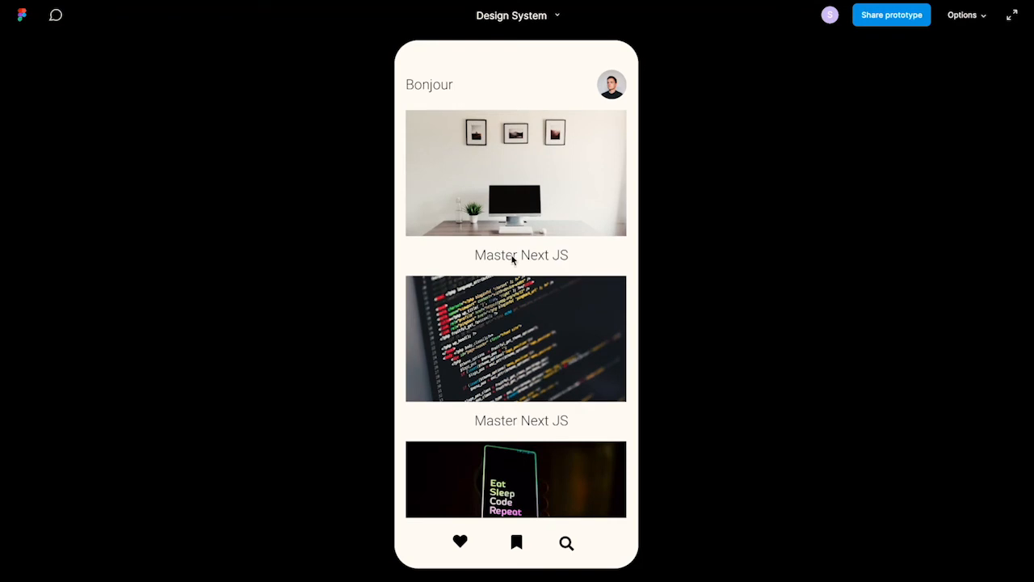
scroll(517, 258, down, 10)
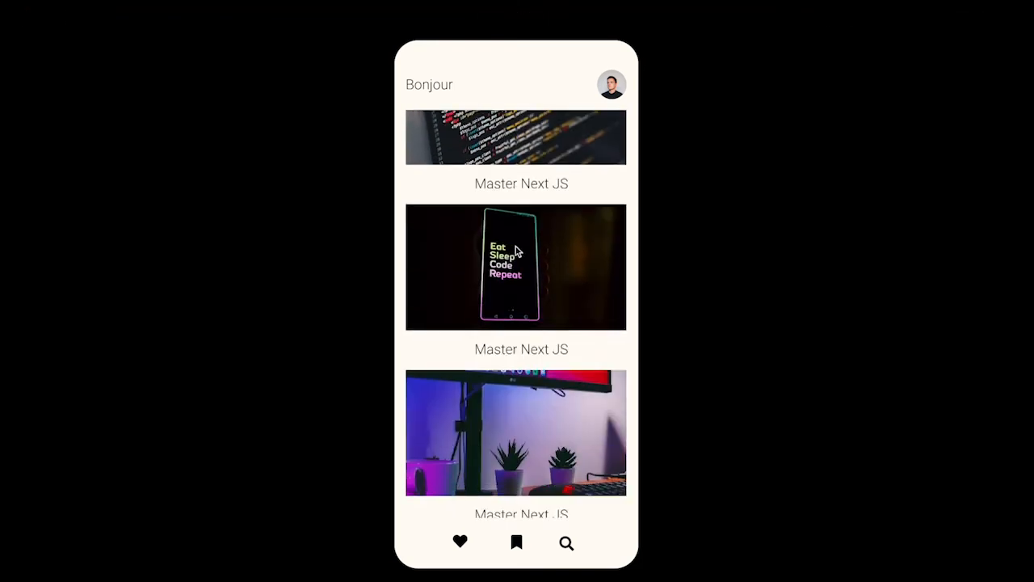
scroll(544, 258, up, 8)
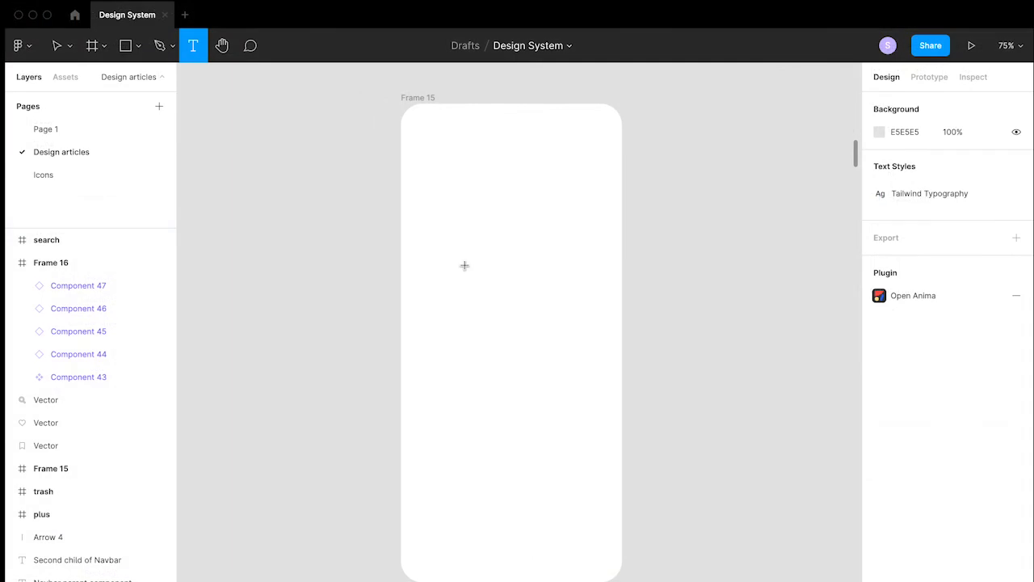
Add the text "Bonjour!!" near the top of the empty phone frame at X 20, Y 63 and set its font weight to Regular.
click(462, 269)
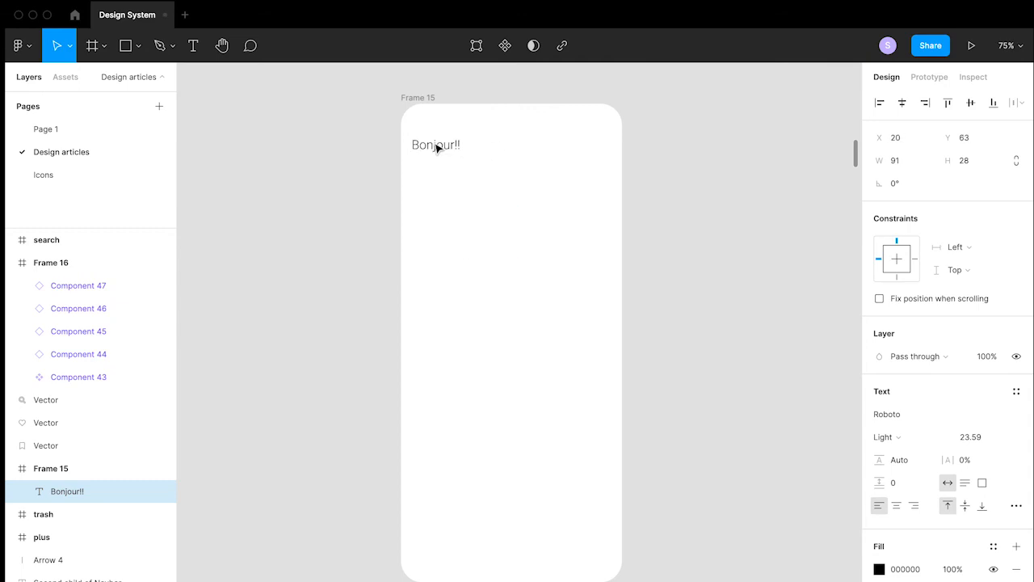
scroll(909, 433, down, 2)
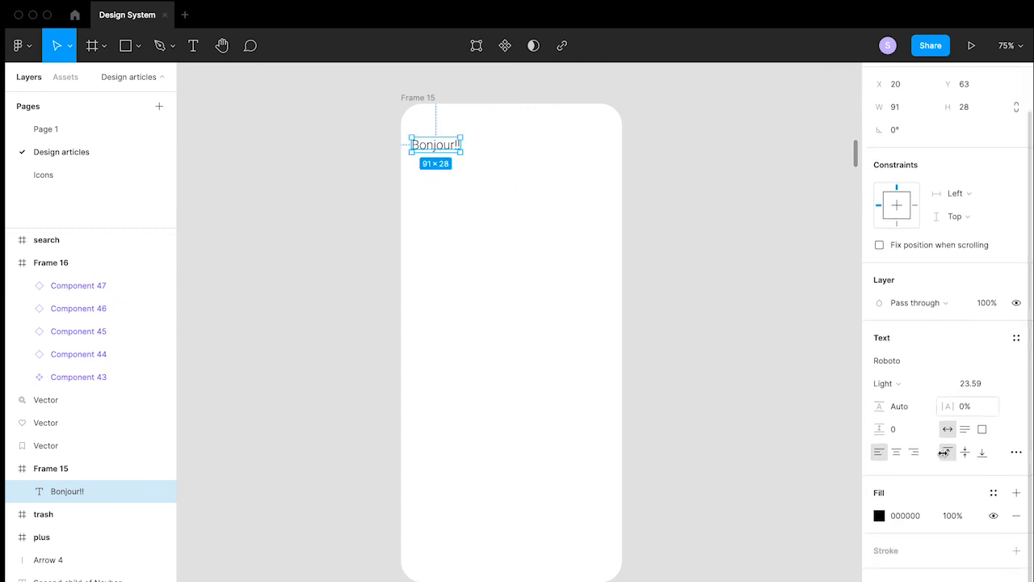
click(899, 386)
click(901, 396)
click(507, 241)
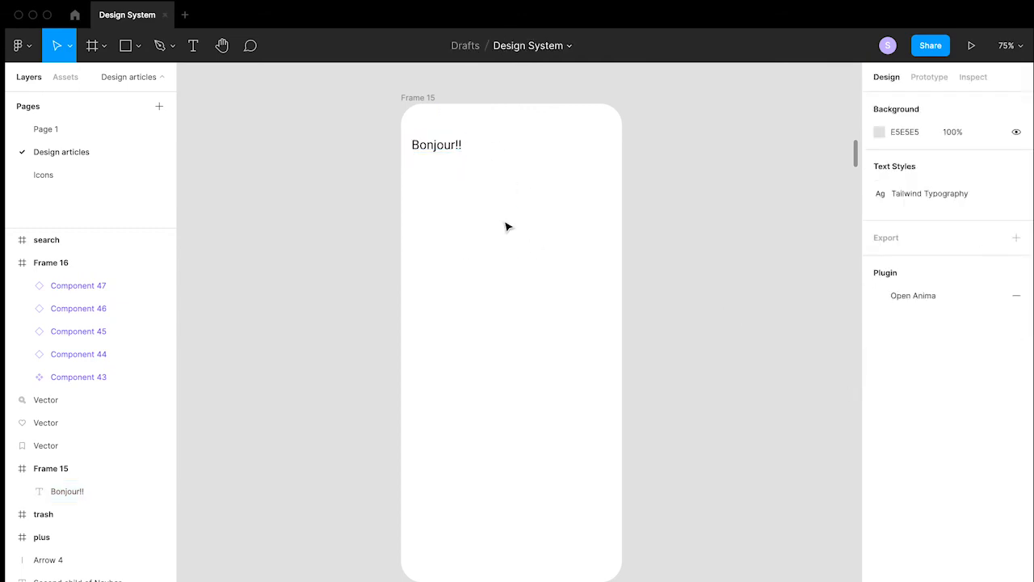
Add a 50 × 50 circle opposite the greeting and fill it with the first portrait from an Unsplash search for "user".
click(476, 288)
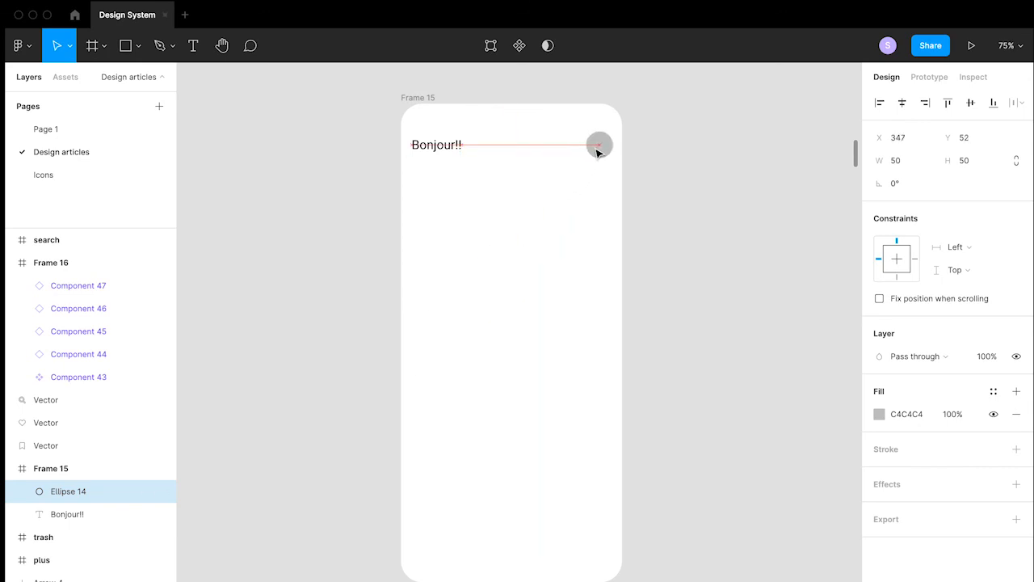
right_click(499, 197)
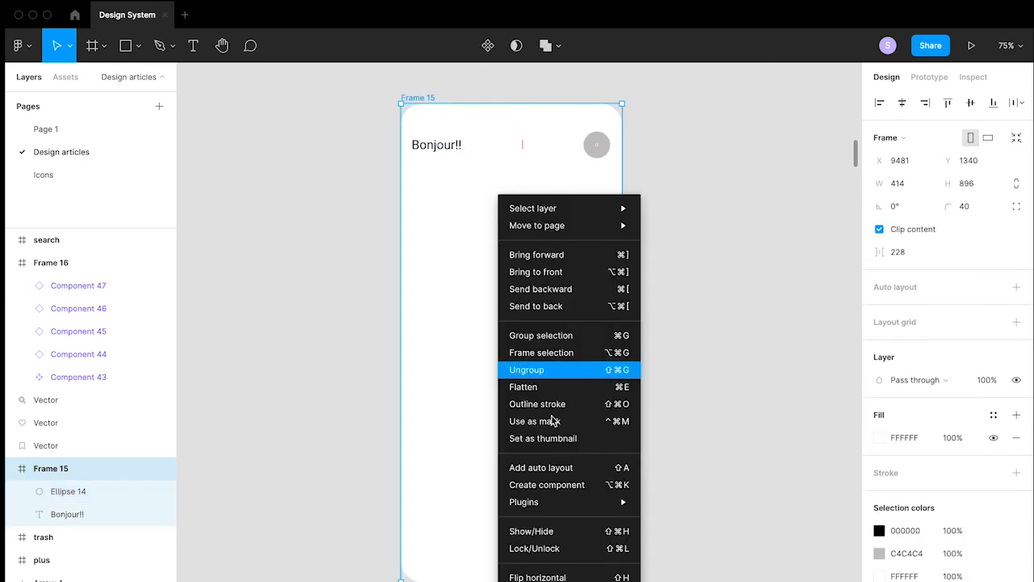
mouse_move(566, 502)
click(693, 458)
scroll(369, 221, left, 3)
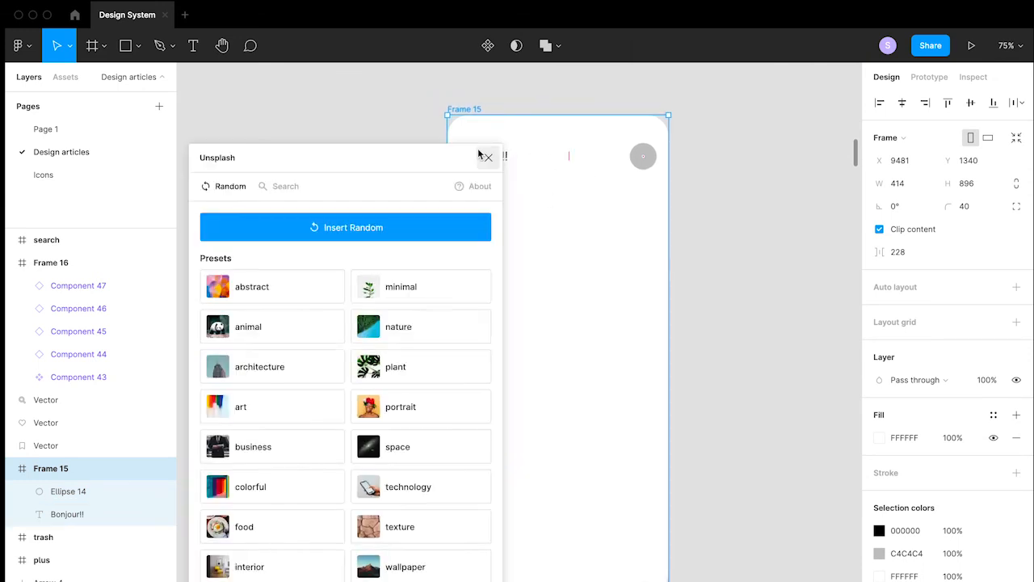
click(287, 191)
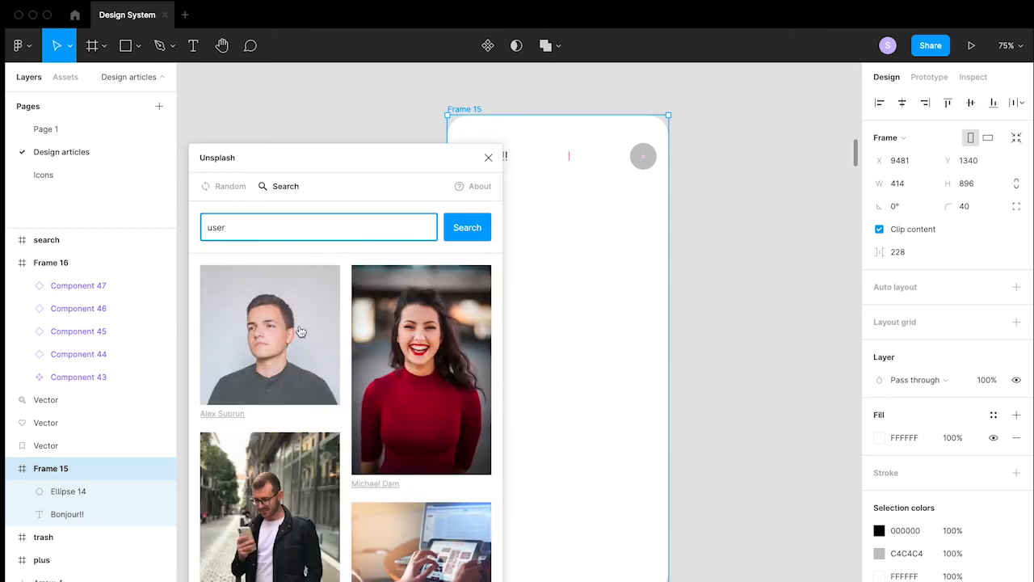
click(643, 156)
click(331, 287)
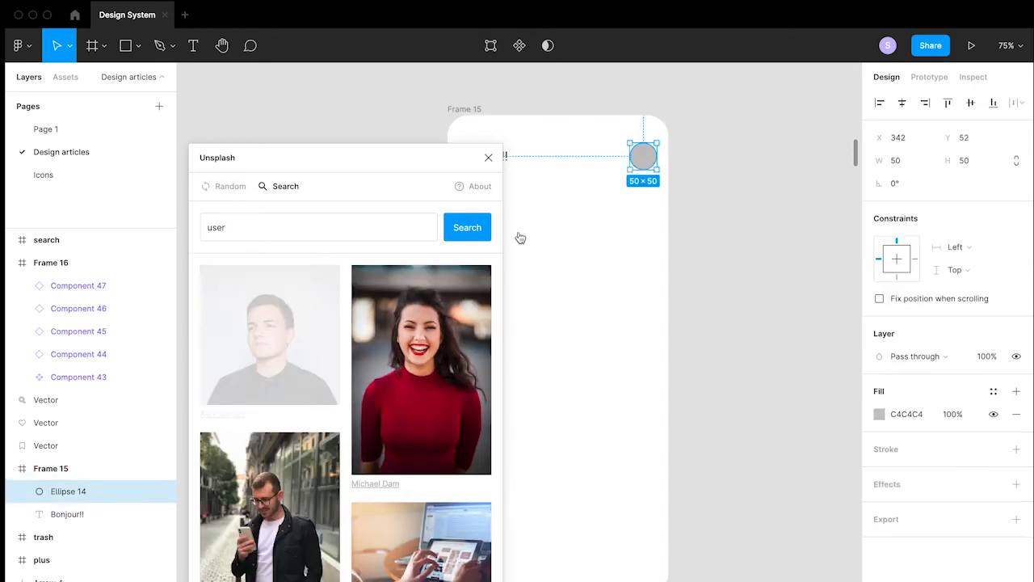
click(489, 157)
click(576, 242)
scroll(577, 242, right, 2)
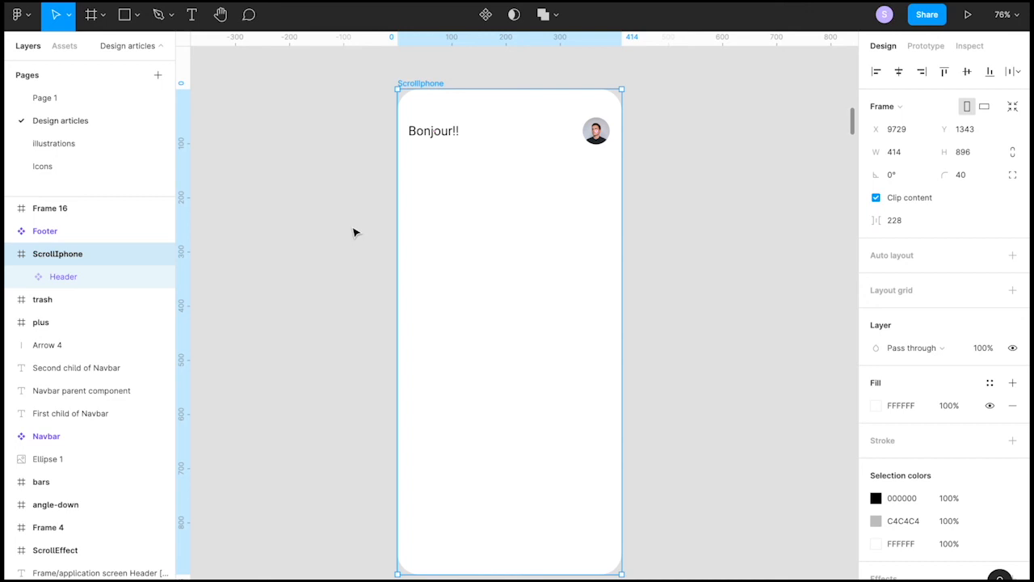
Draw a 372 × 205 rectangle below the header of the ScrollIphone frame, at X 20 and Y 123.
scroll(586, 261, right, 2)
scroll(587, 261, down, 1)
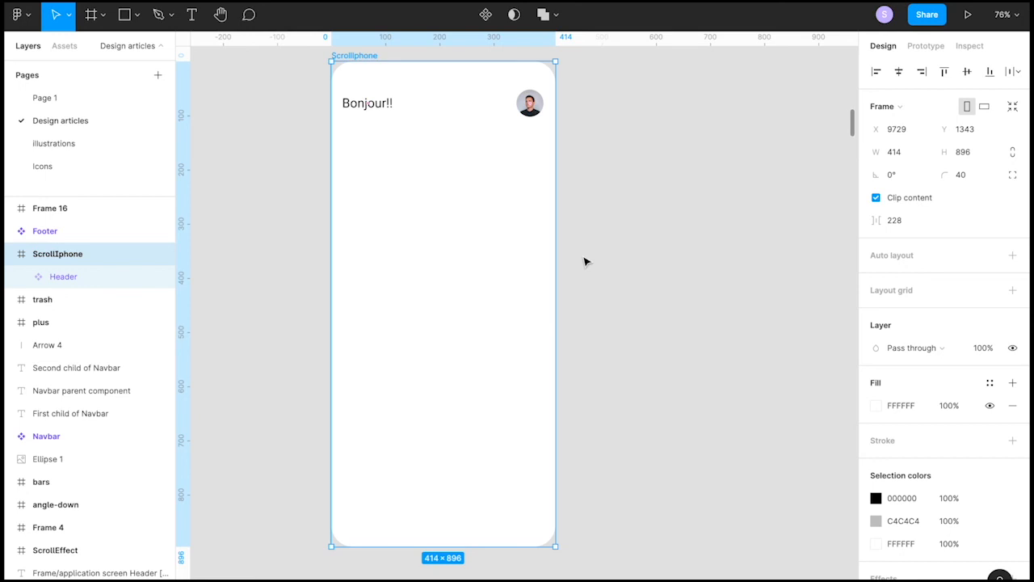
scroll(616, 223, right, 2)
scroll(629, 222, up, 1)
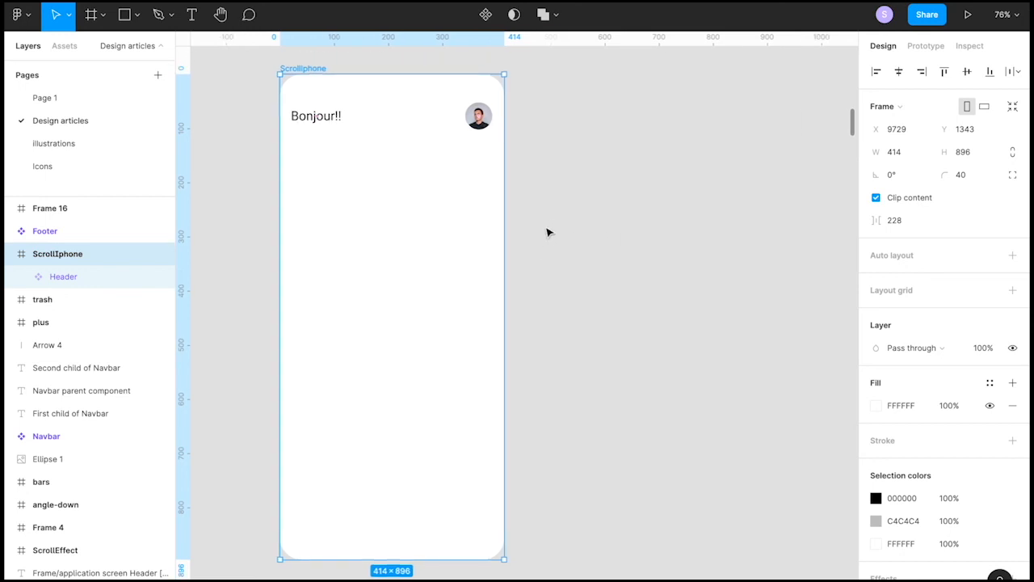
key(r)
click(592, 226)
drag(328, 164, 321, 164)
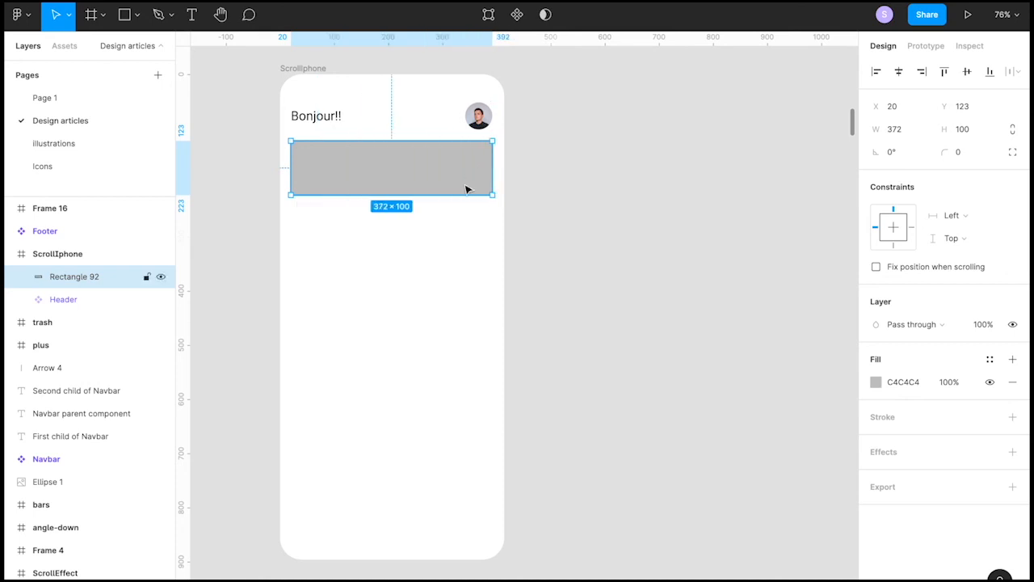
drag(433, 216, 432, 253)
scroll(466, 308, left, 5)
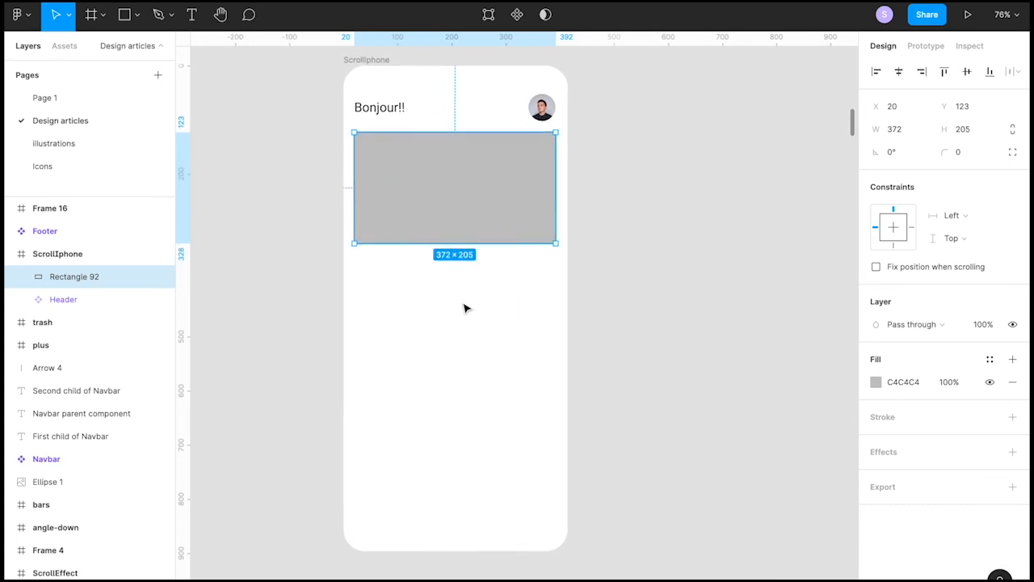
click(502, 281)
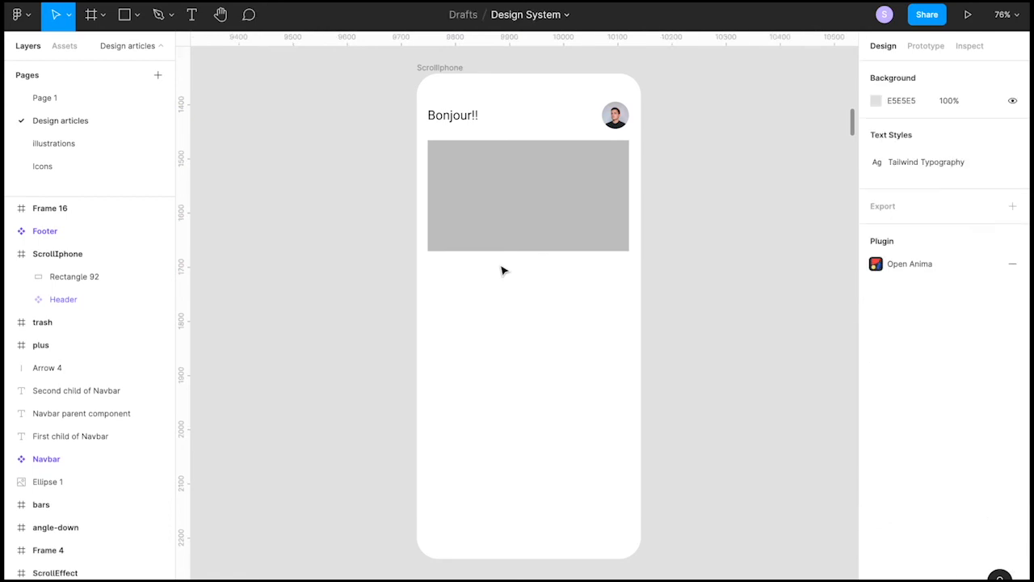
Add the text "Title", center it horizontally in the phone frame and move it up close beneath the grey rectangle.
key(t)
click(504, 273)
text(Title)
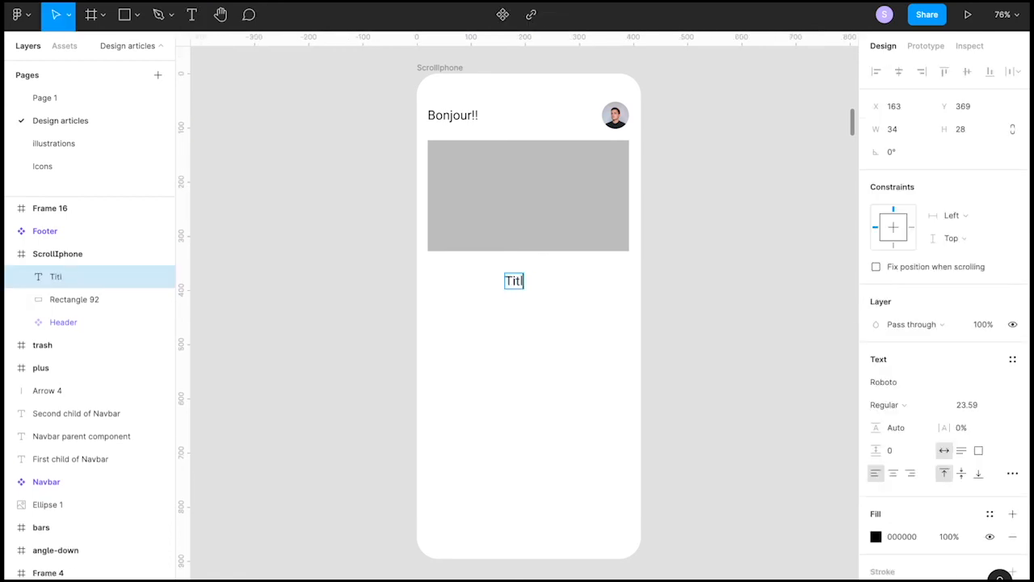
key(Escape)
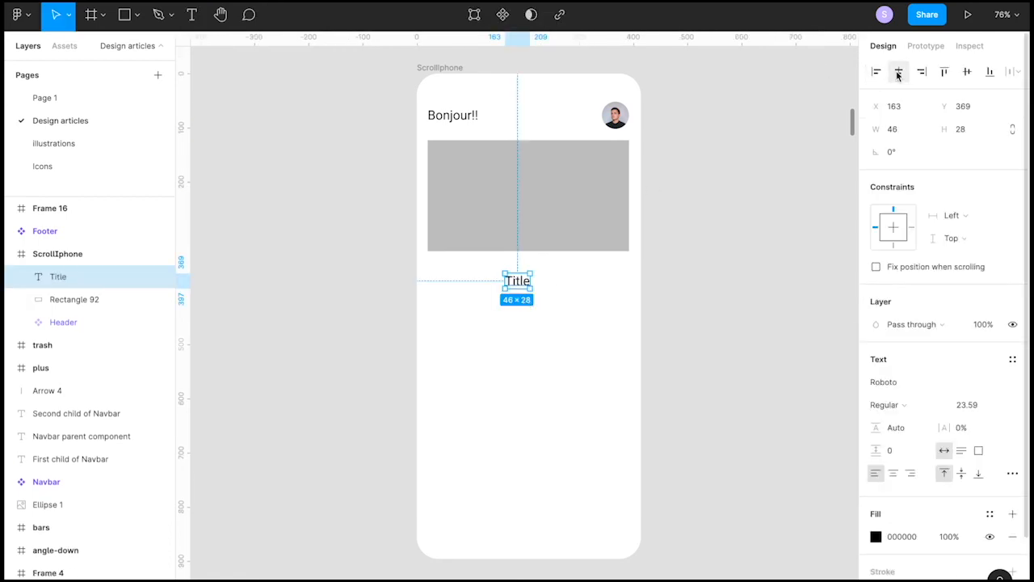
click(898, 71)
drag(529, 282, 530, 272)
click(703, 233)
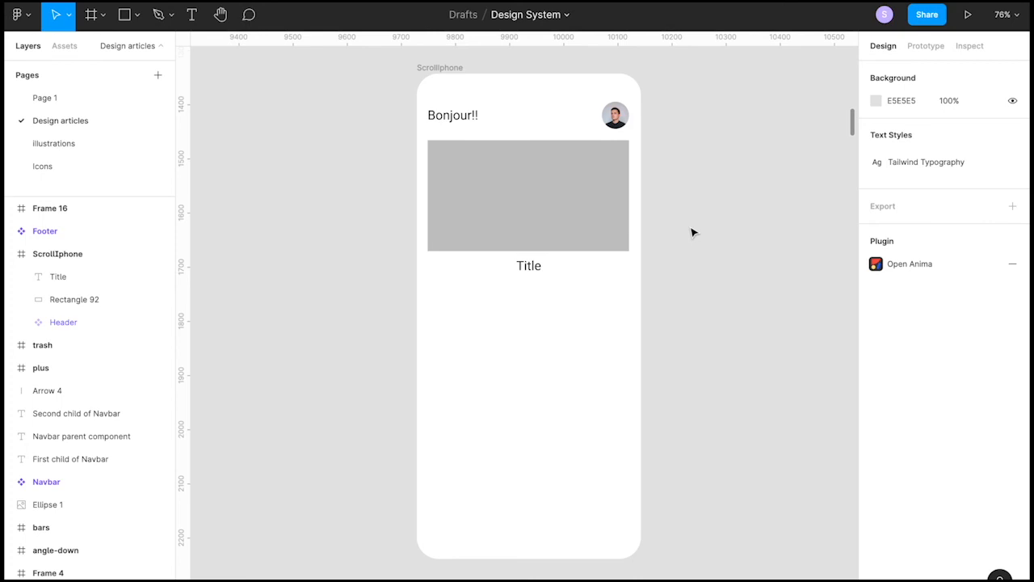
Make the grey rectangle and its title one component and duplicate it four times downward at even spacing.
drag(609, 286, 473, 187)
key(ctrl+alt+k)
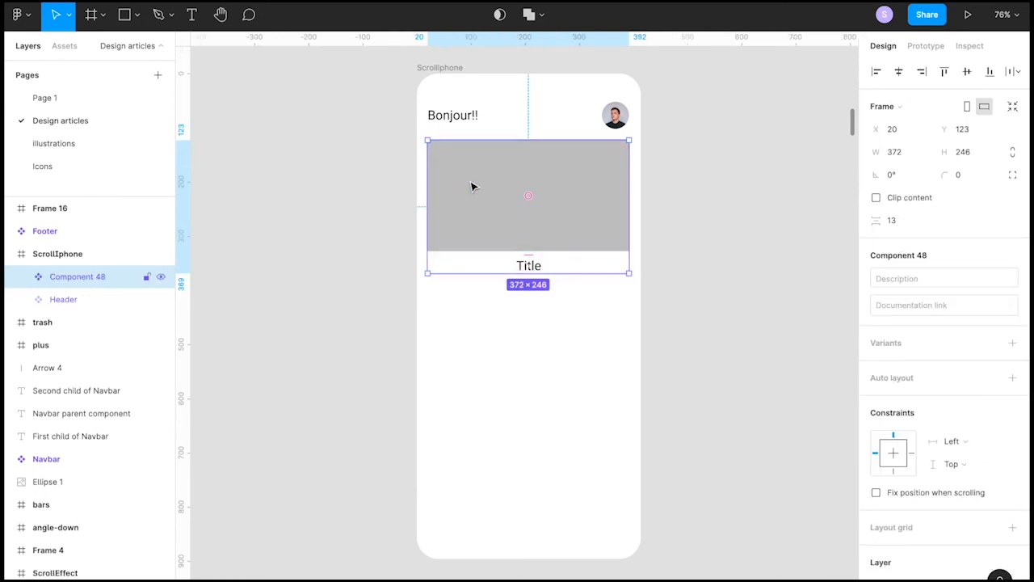
drag(521, 188, 521, 328)
key(ctrl+d)
key(ctrl+d)
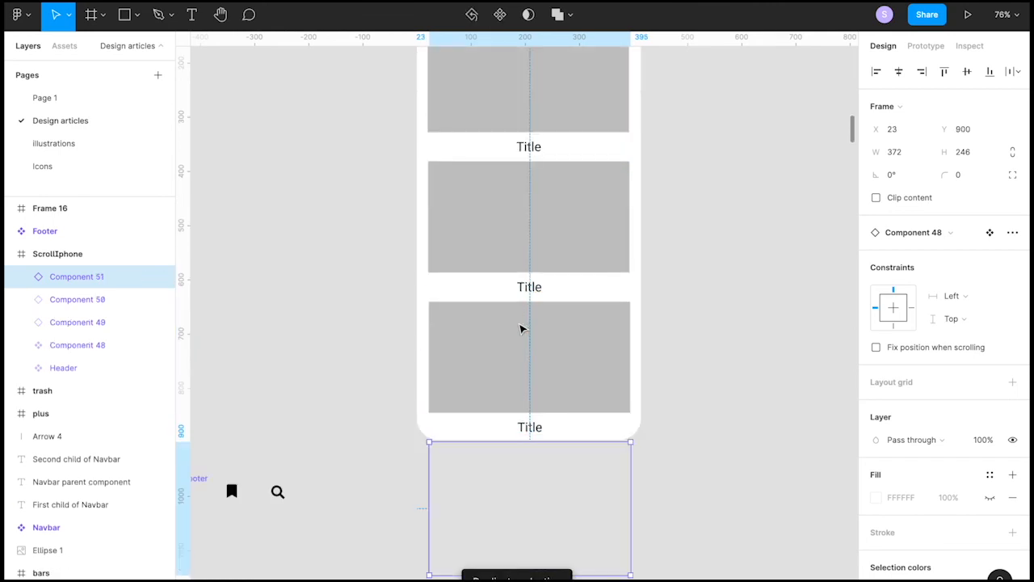
key(ctrl+d)
scroll(521, 328, down, 5)
scroll(521, 329, up, 2)
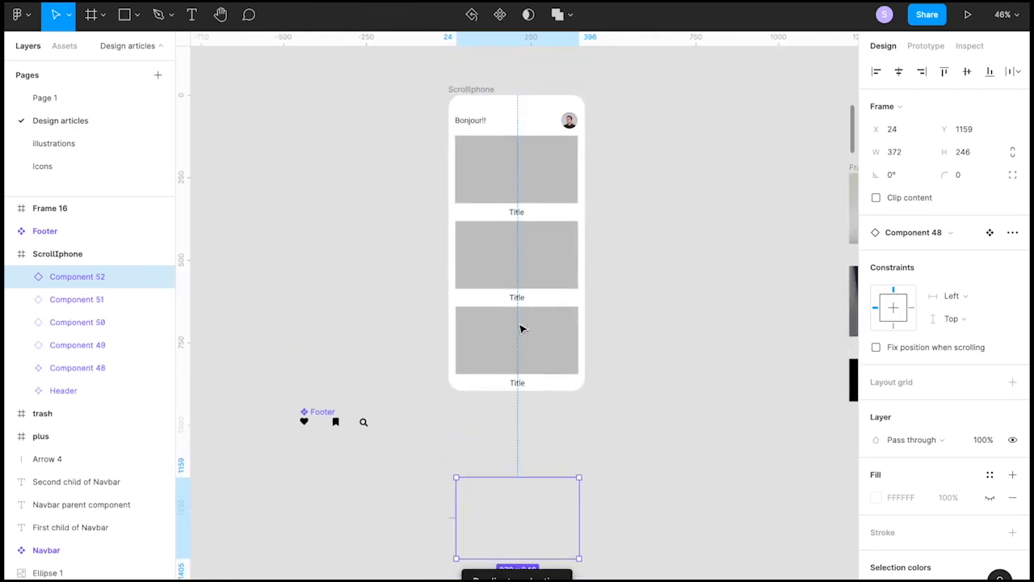
click(411, 202)
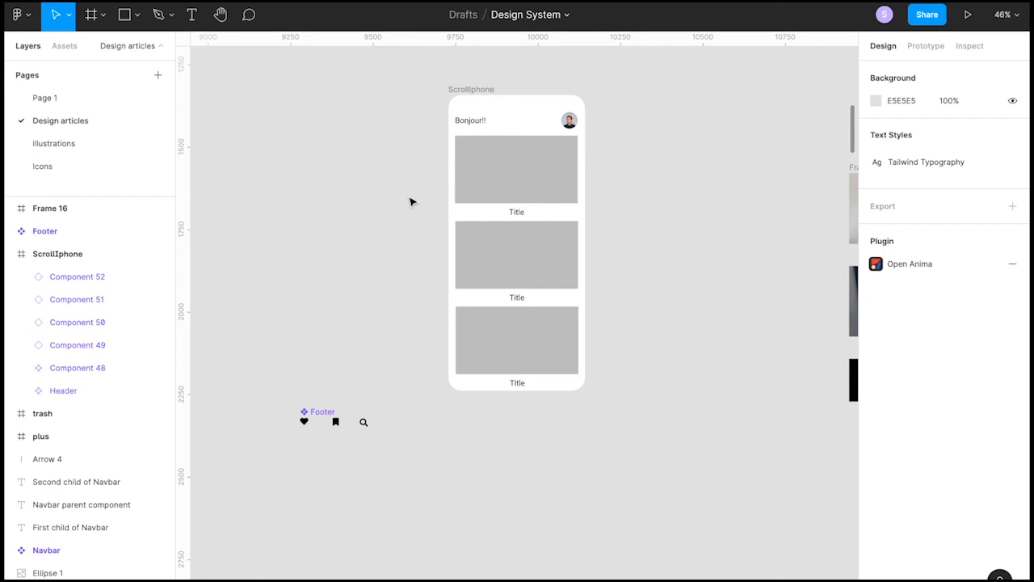
Wrap all five card components in one frame and move it out of the phone frame onto the empty canvas beside it.
click(87, 287)
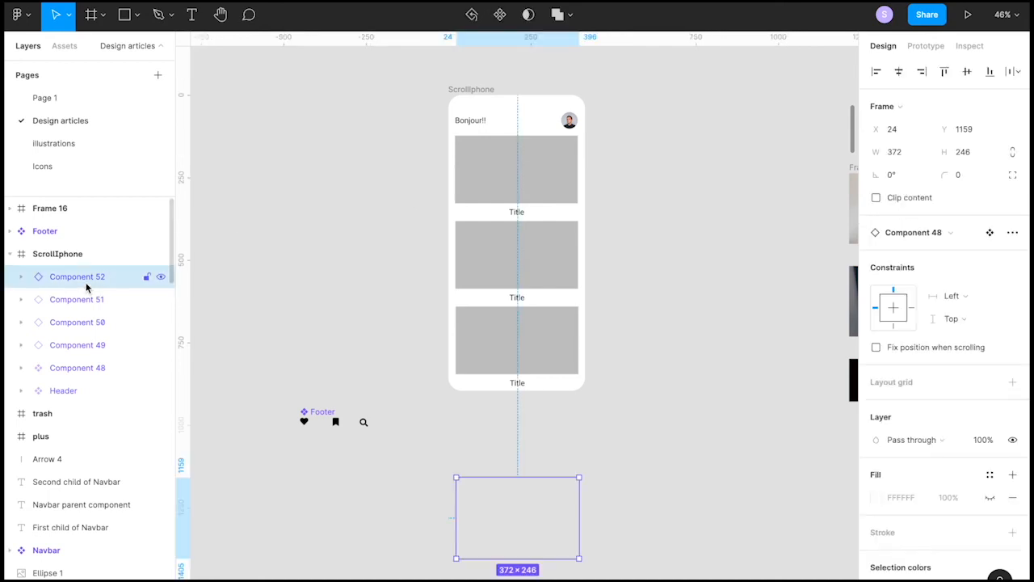
shift+click(77, 299)
shift+click(77, 321)
shift+click(77, 344)
shift+click(77, 367)
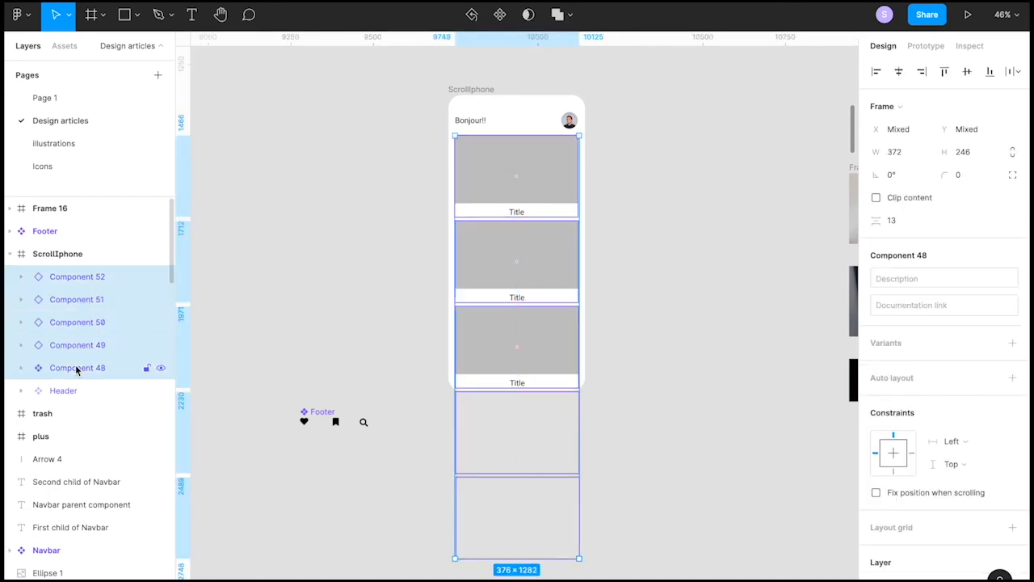
right_click(102, 296)
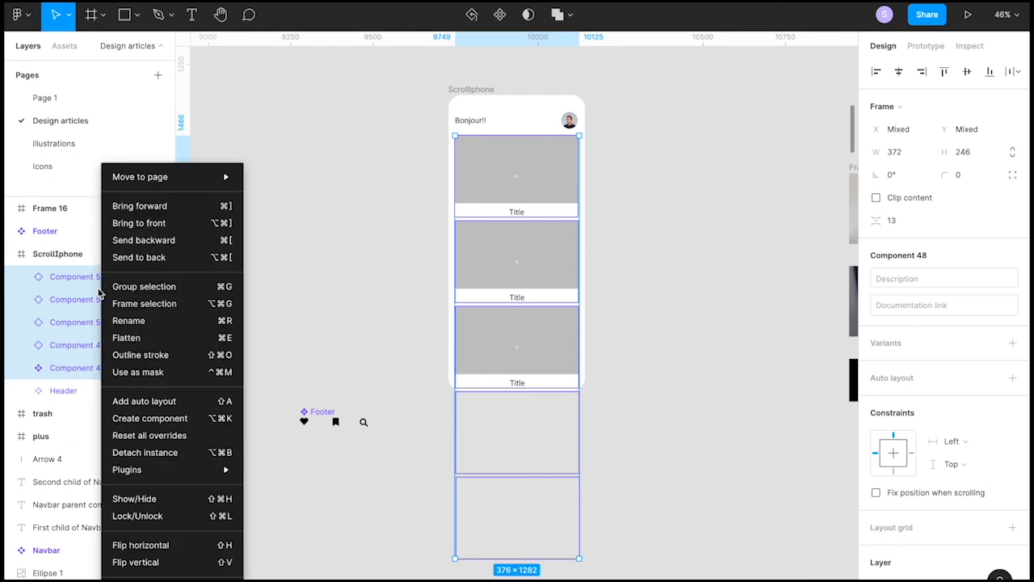
click(141, 304)
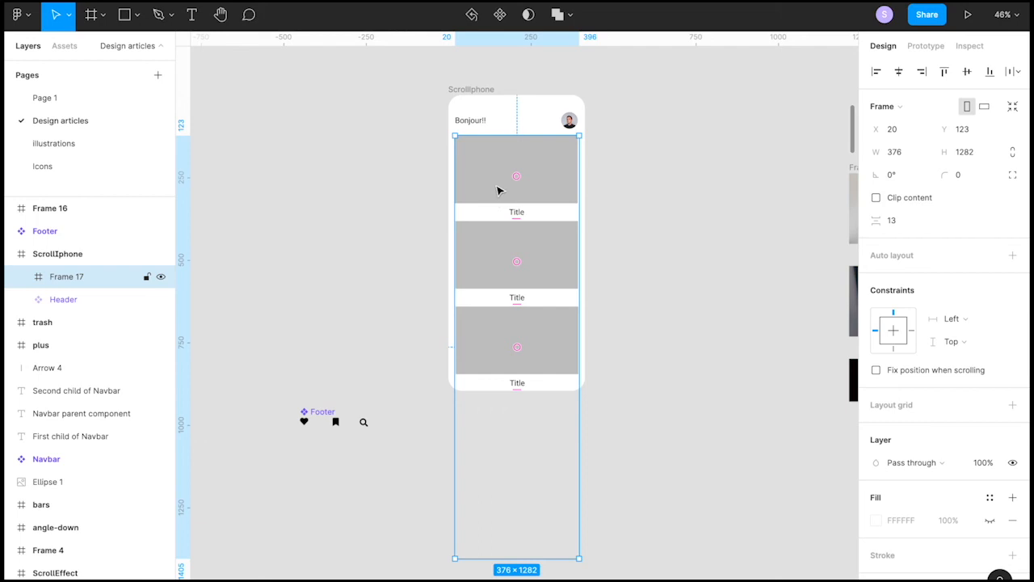
drag(510, 154, 651, 150)
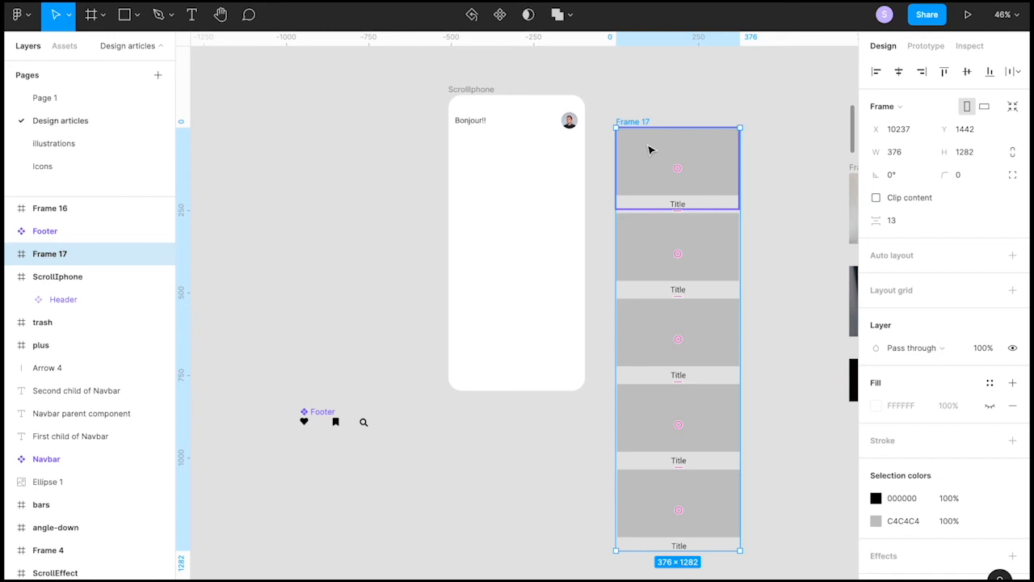
Rename the frame holding the cards to "Content Component".
key(ctrl+r)
text(COntent)
key(BackSpace)
key(BackSpace)
key(BackSpace)
key(BackSpace)
key(BackSpace)
key(BackSpace)
text(ontet)
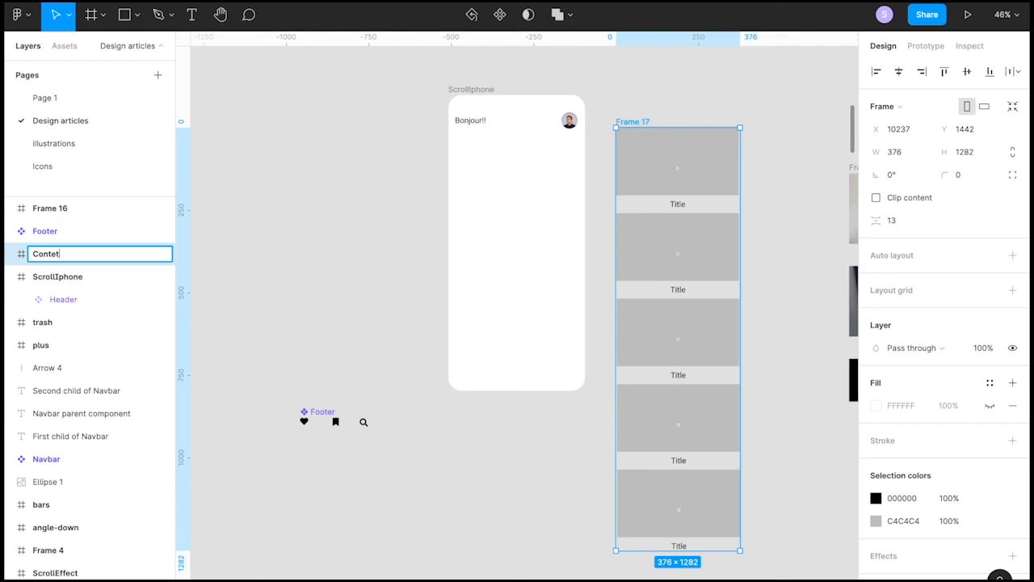
key(BackSpace)
text(nt Component)
key(Return)
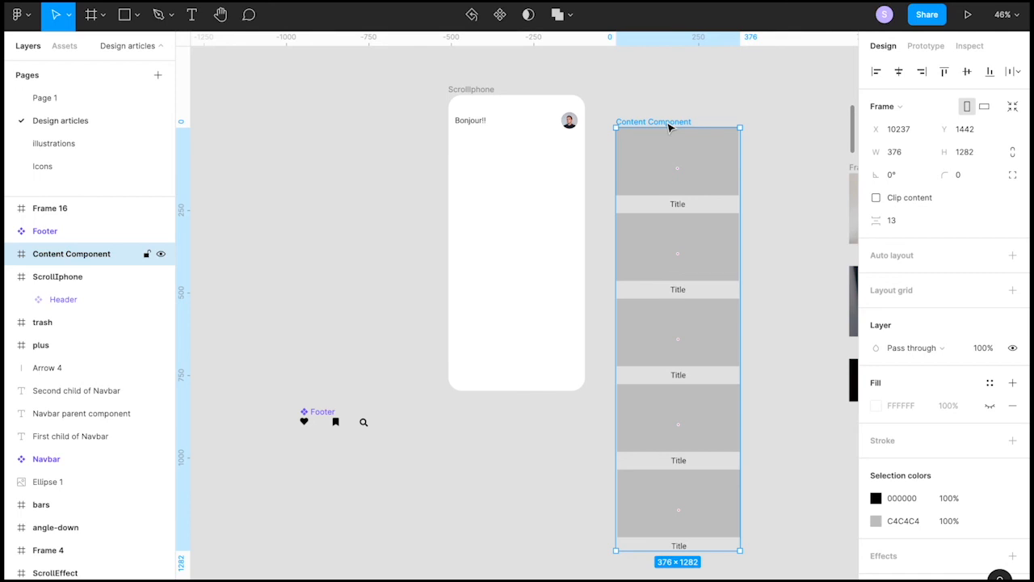
Draw a sample rectangle about 321 × 292 inside the ScrollIphone frame below the header.
click(510, 203)
key(r)
click(495, 180)
mouse_move(513, 198)
mouse_down()
mouse_move(577, 259)
mouse_move(510, 188)
mouse_up()
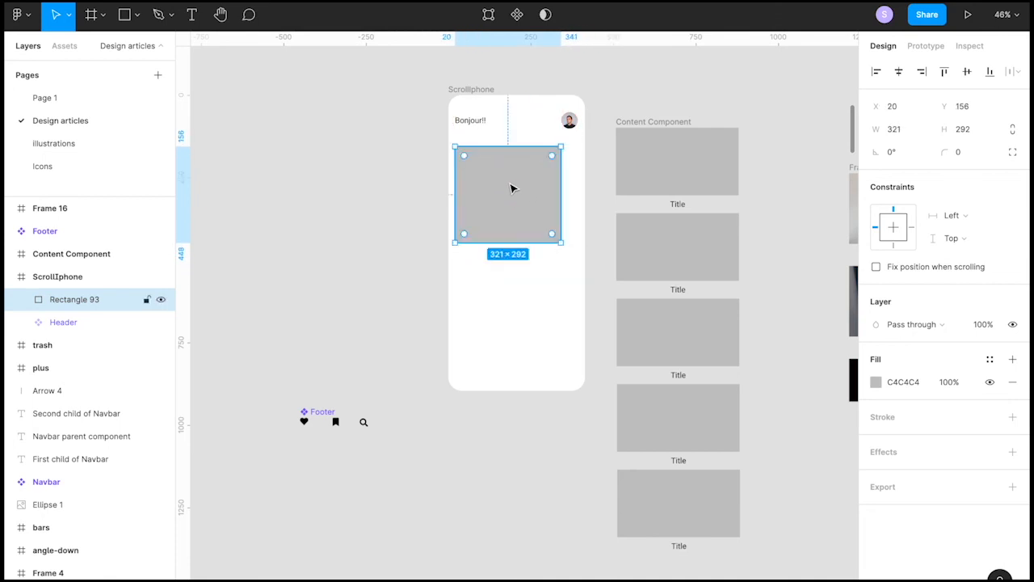
Add a narrow block of repeated "rfrfrf" filler text and position it near the middle of the sample rectangle.
key(t)
click(494, 190)
text(rfrfrf)
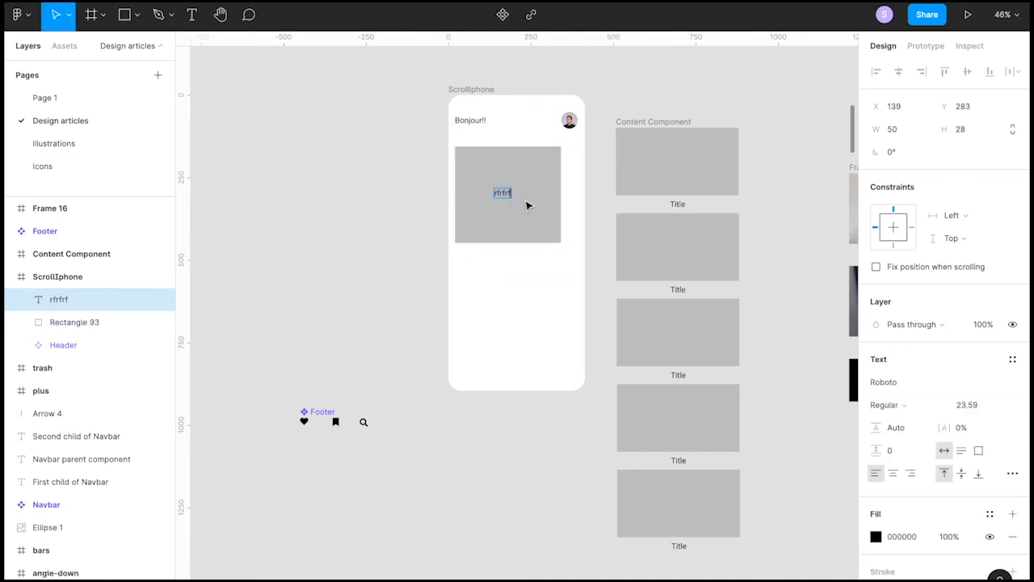
text( rfrfrf rfrfrf rfrfrf rfr)
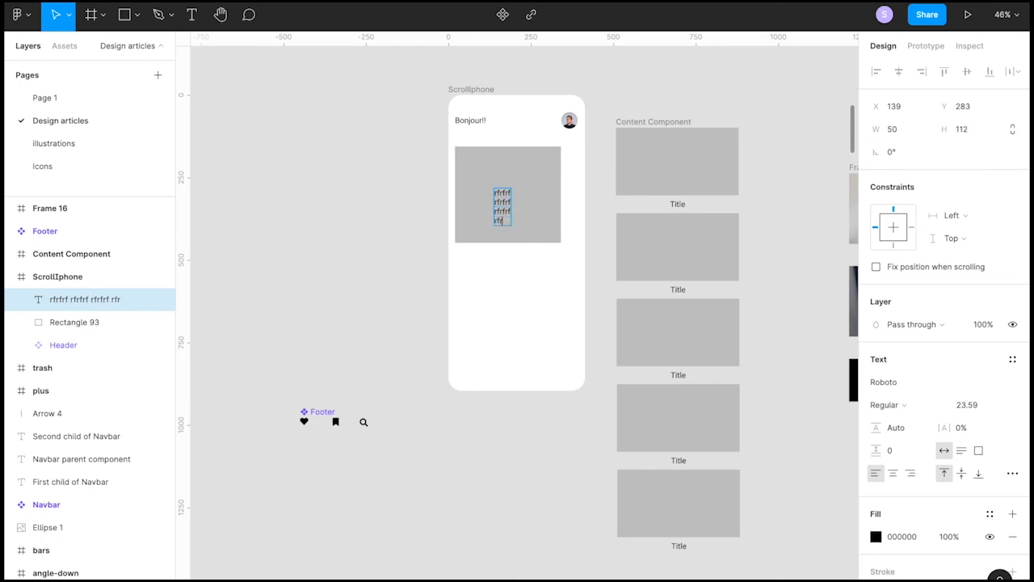
text(frf rfrf)
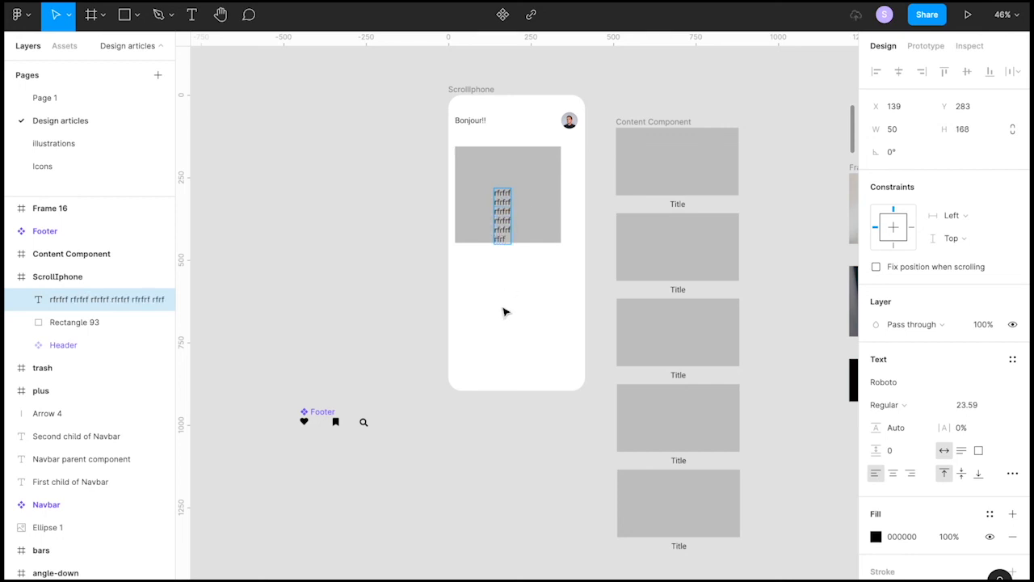
key(Escape)
drag(502, 215, 499, 195)
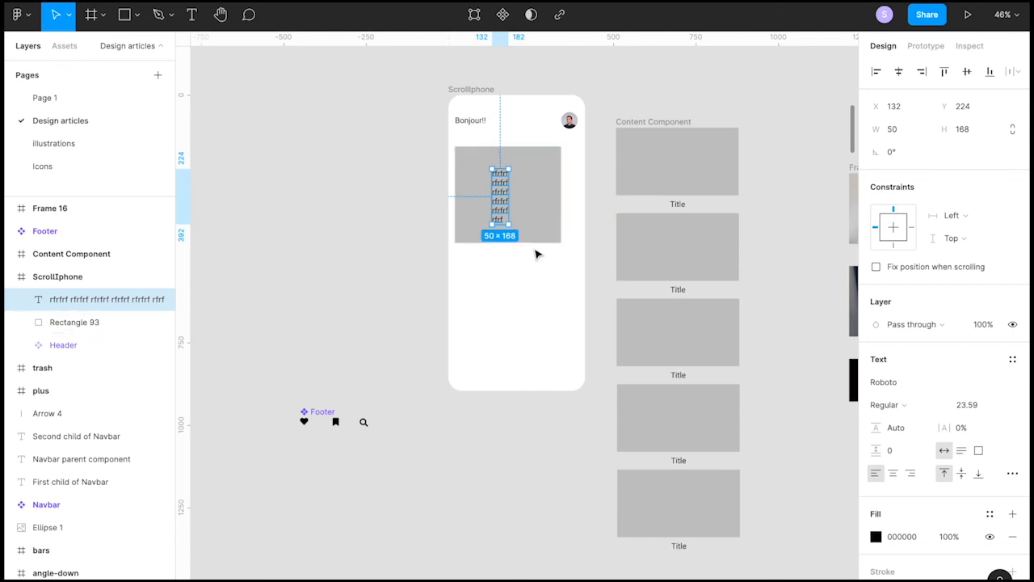
Wrap the sample rectangle in its own frame.
click(534, 159)
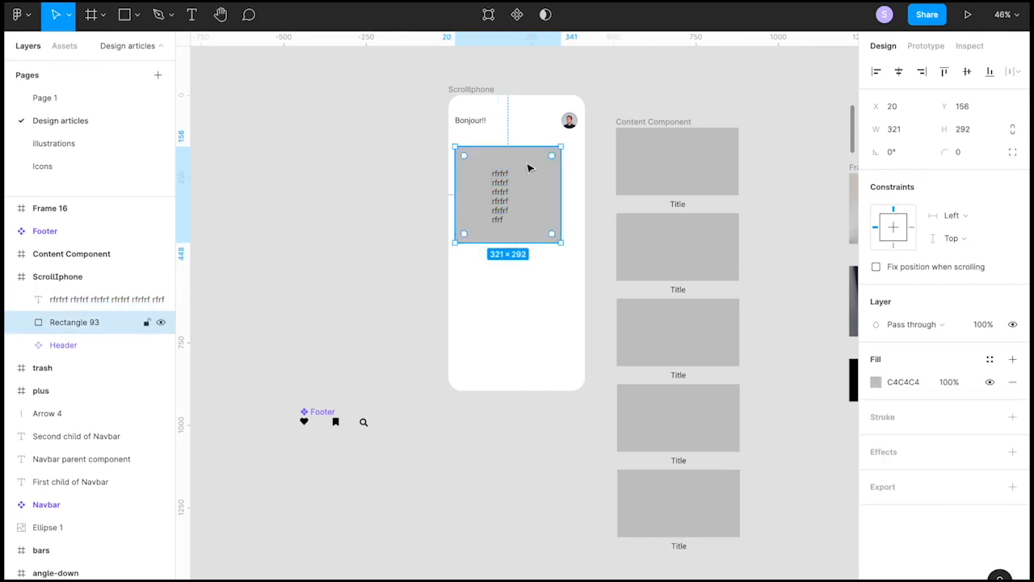
right_click(523, 169)
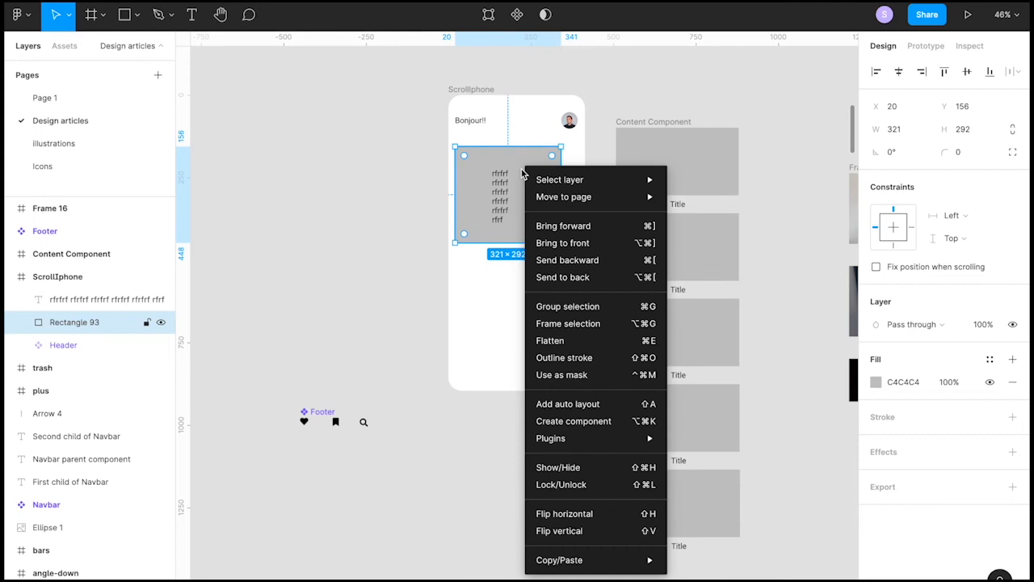
click(570, 324)
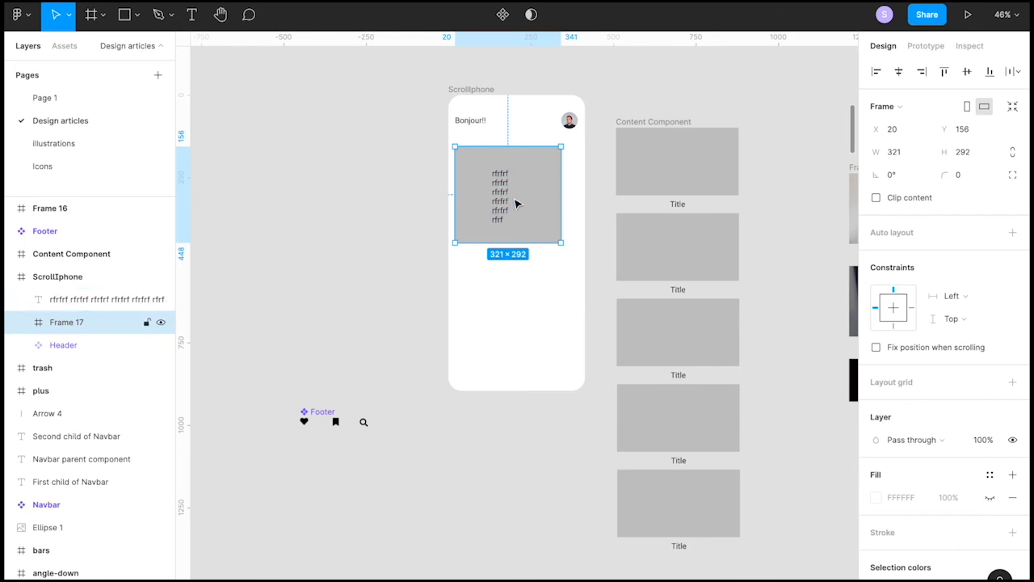
Delete the framed sample rectangle and its filler text from the ScrollIphone frame.
click(512, 254)
drag(522, 271, 503, 196)
key(Delete)
Set the overflow behavior of the Content Component frame to Vertical scrolling.
click(659, 123)
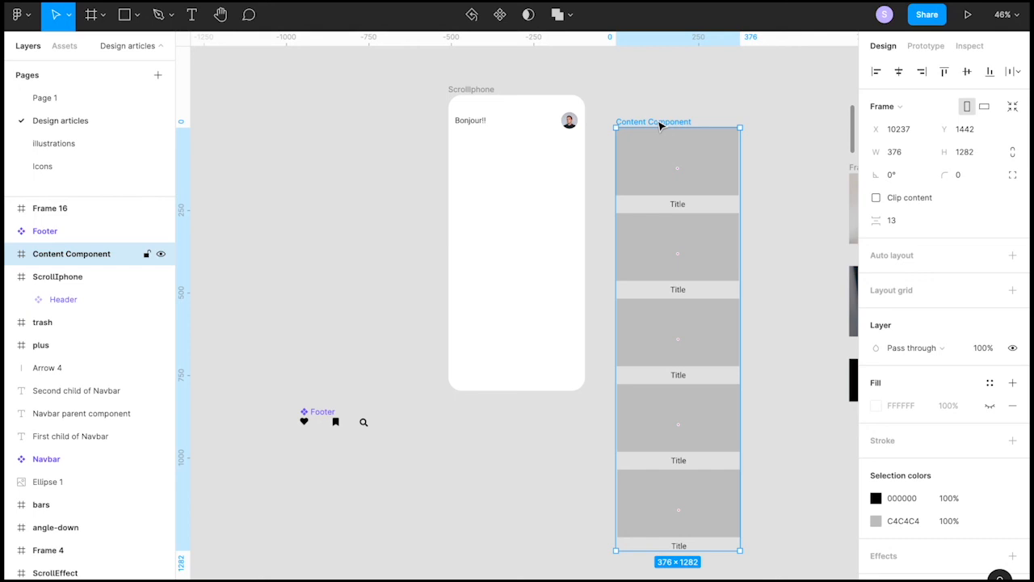
click(926, 46)
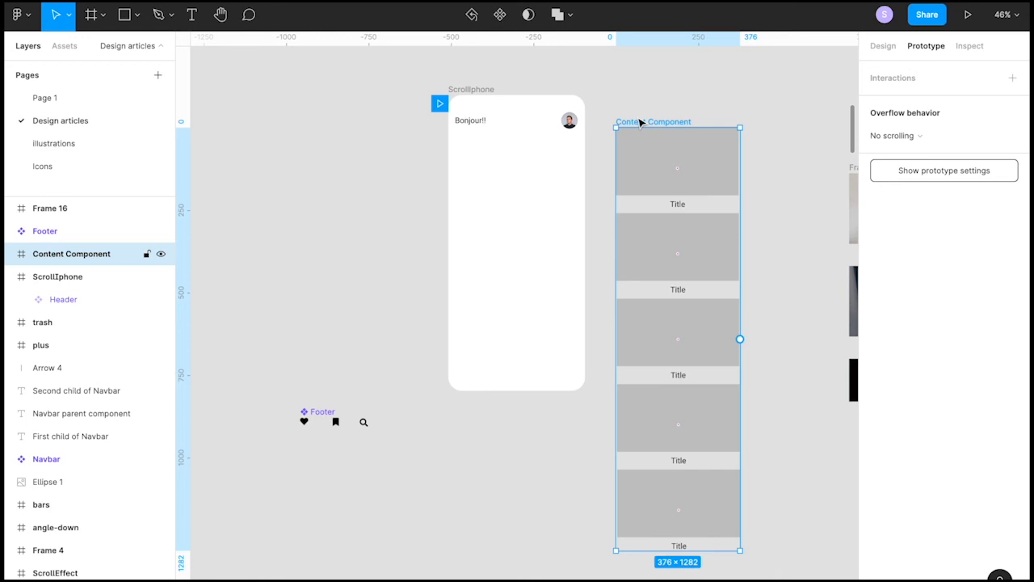
click(676, 108)
click(642, 122)
click(909, 138)
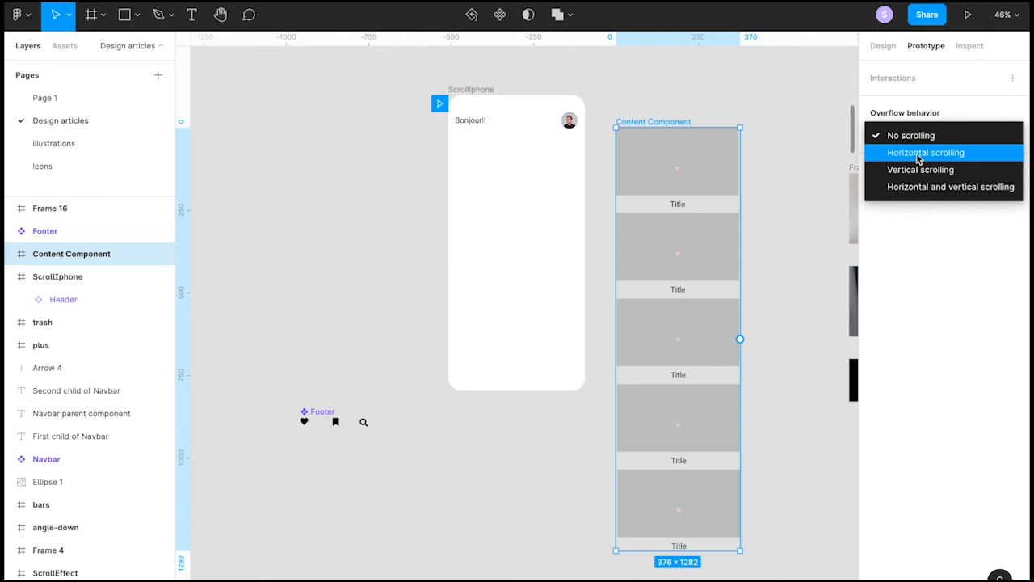
click(916, 169)
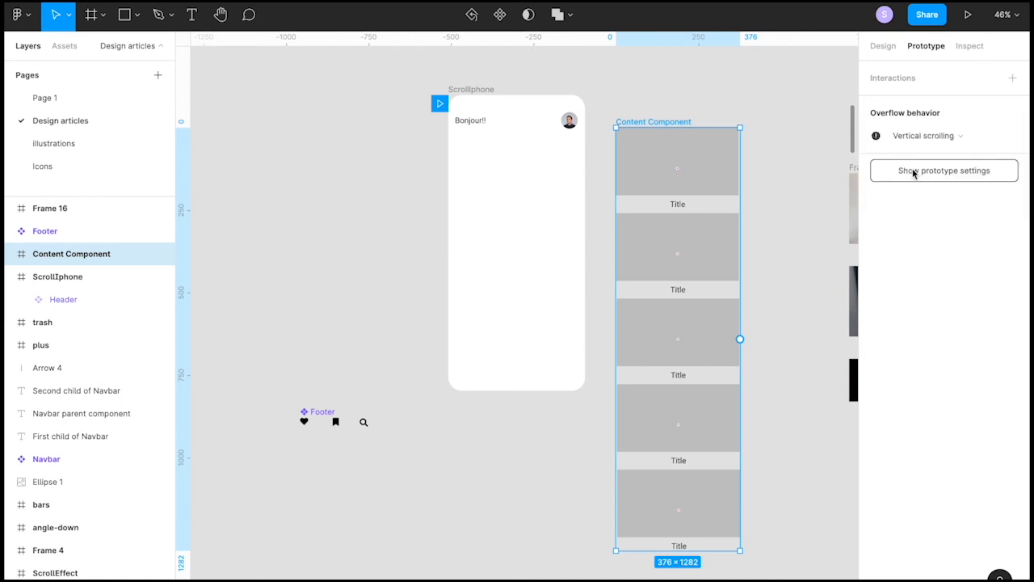
Move the Content Component frame back into the ScrollIphone frame, below the header at X 20, Y 121.
click(808, 170)
click(654, 122)
drag(646, 122, 488, 133)
click(678, 147)
click(487, 155)
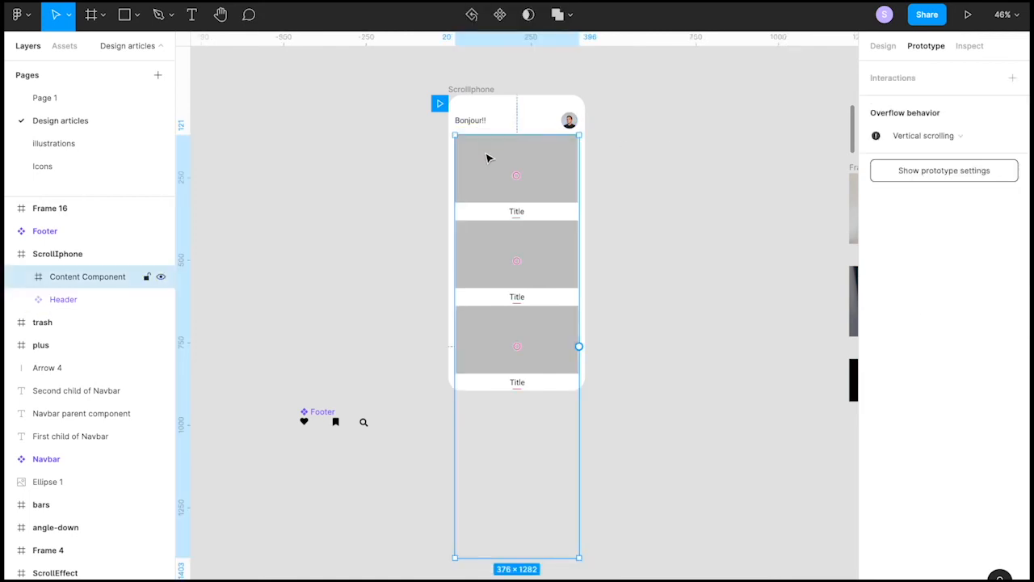
Toggle Clip content for the Content Component frame and select the ScrollIphone frame.
click(883, 48)
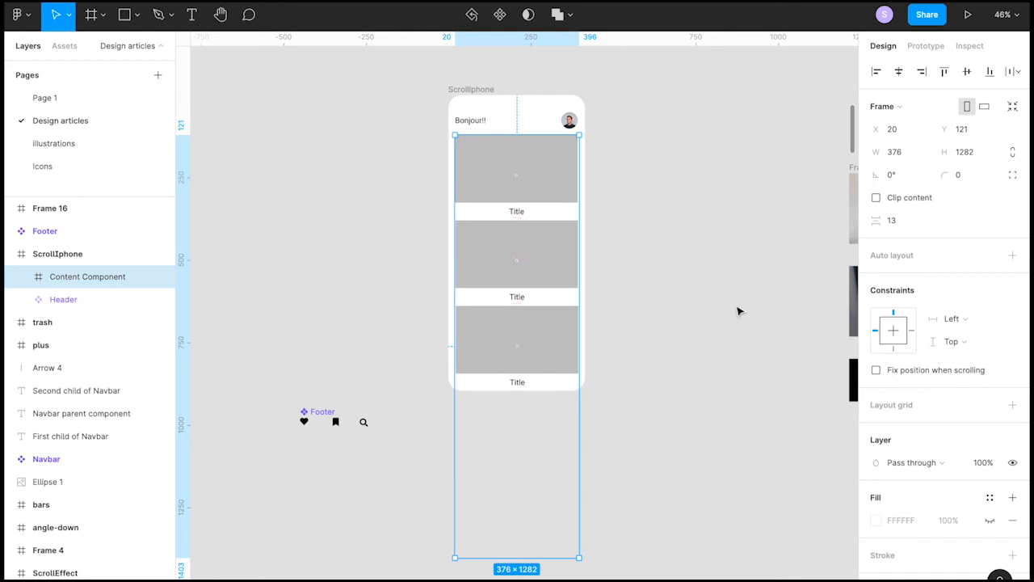
click(877, 199)
click(701, 245)
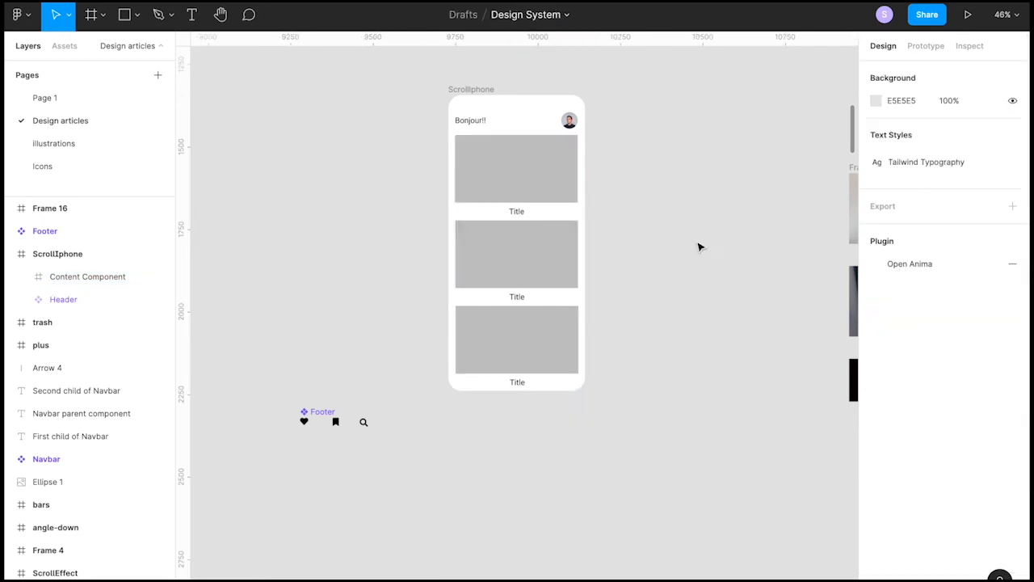
click(54, 255)
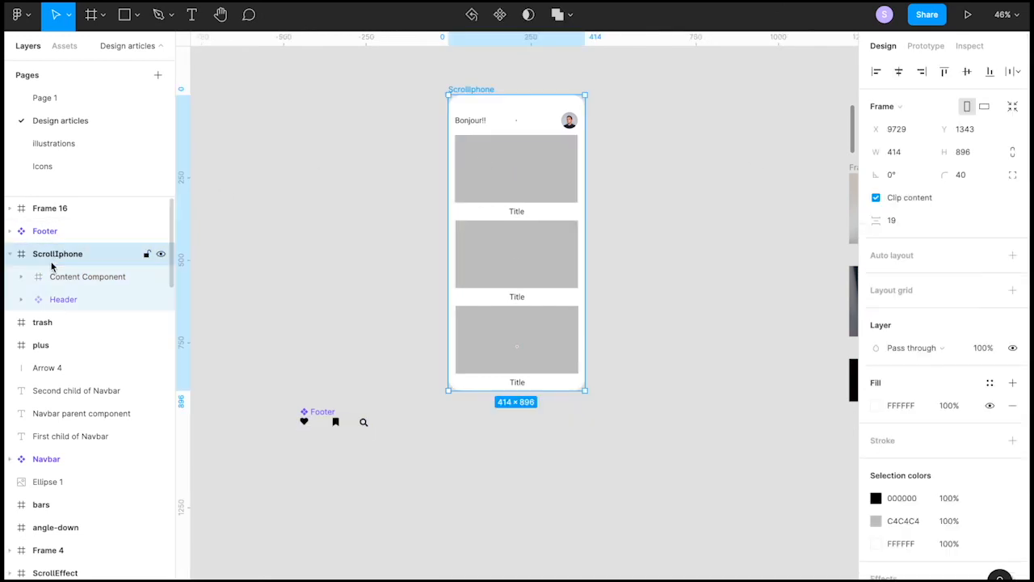
Move the Content Component frame to X 16, Y 102 and place the Header above it in the layer order.
click(69, 276)
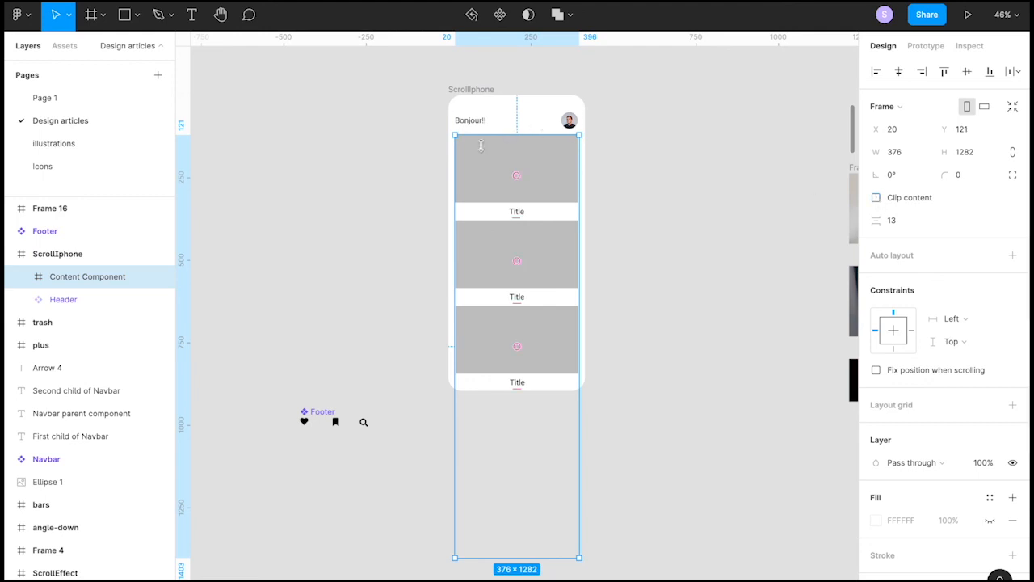
mouse_move(480, 153)
mouse_down()
mouse_move(664, 146)
mouse_move(477, 142)
mouse_move(477, 150)
mouse_up()
click(63, 299)
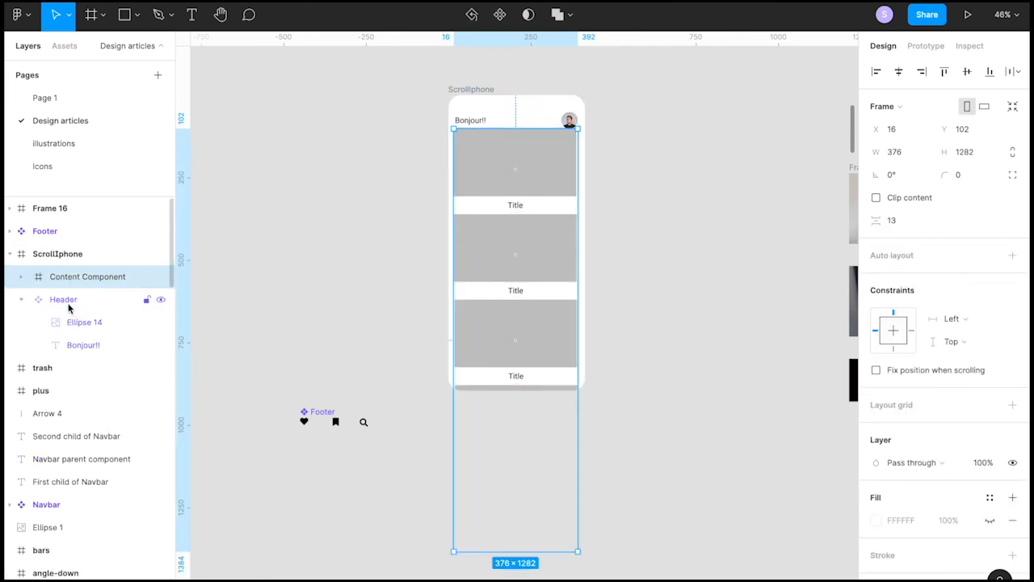
click(16, 300)
click(23, 301)
drag(66, 301, 69, 276)
Turn on Clip content for the Content Component frame and resize it to 376 × 693 at Y 119, just below the header.
click(70, 297)
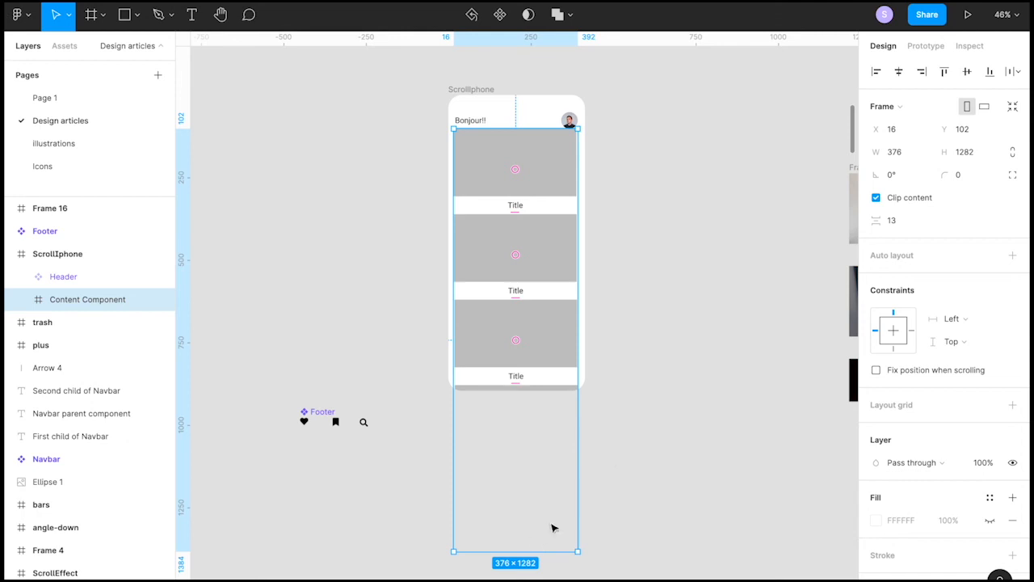
drag(556, 551, 565, 357)
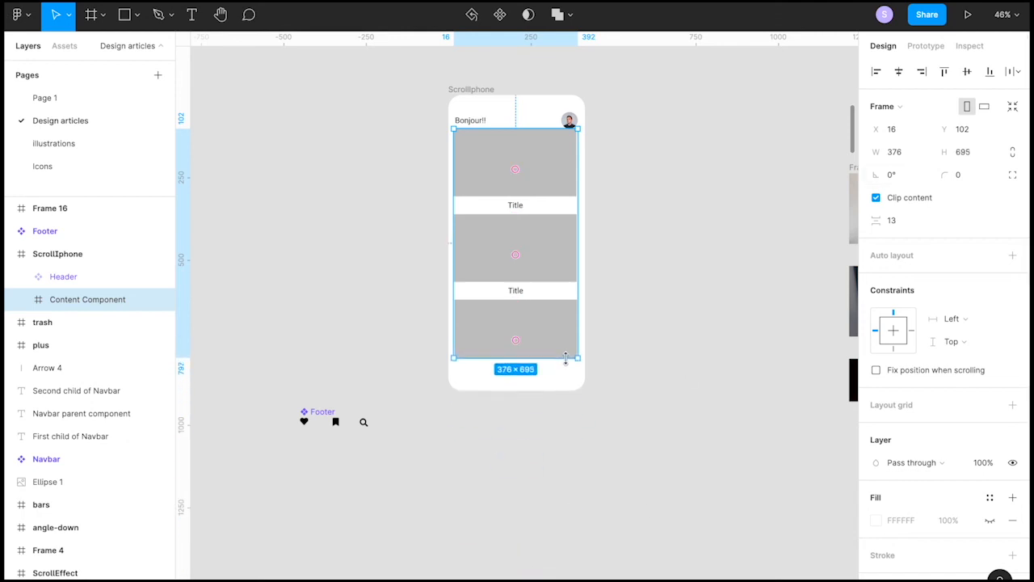
drag(542, 178, 544, 182)
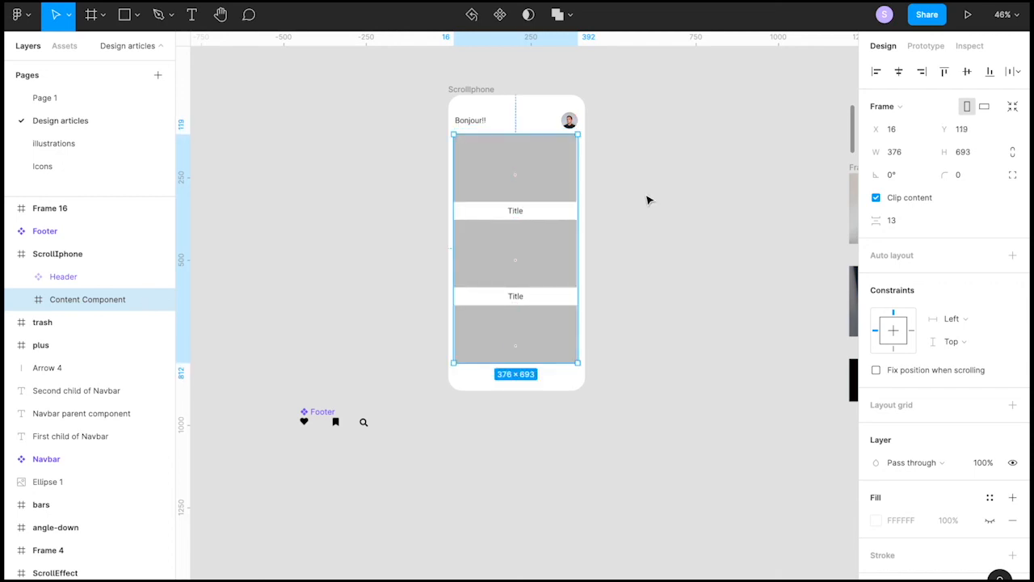
click(644, 202)
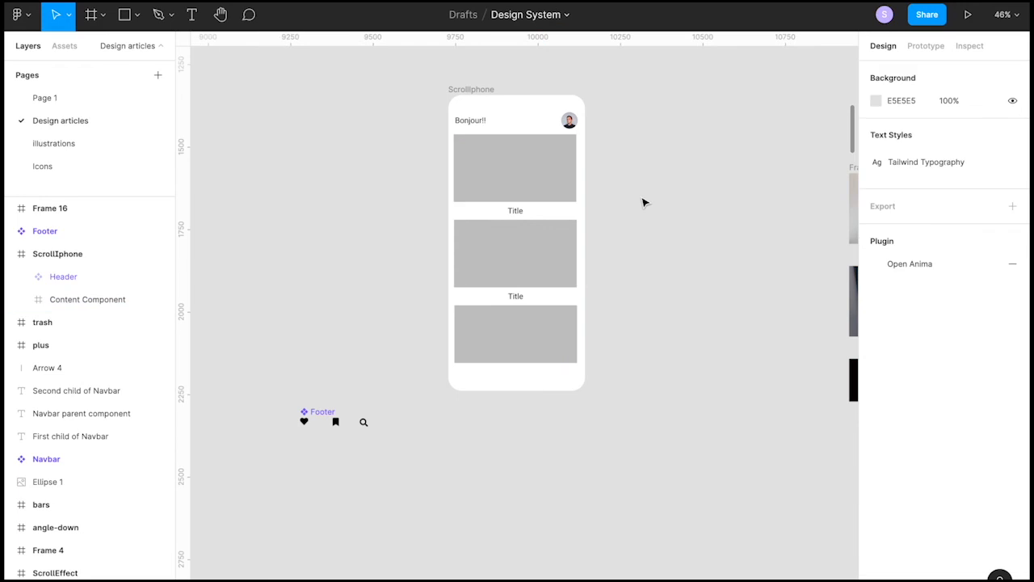
Turn off Clip content for the Content Component frame.
click(518, 197)
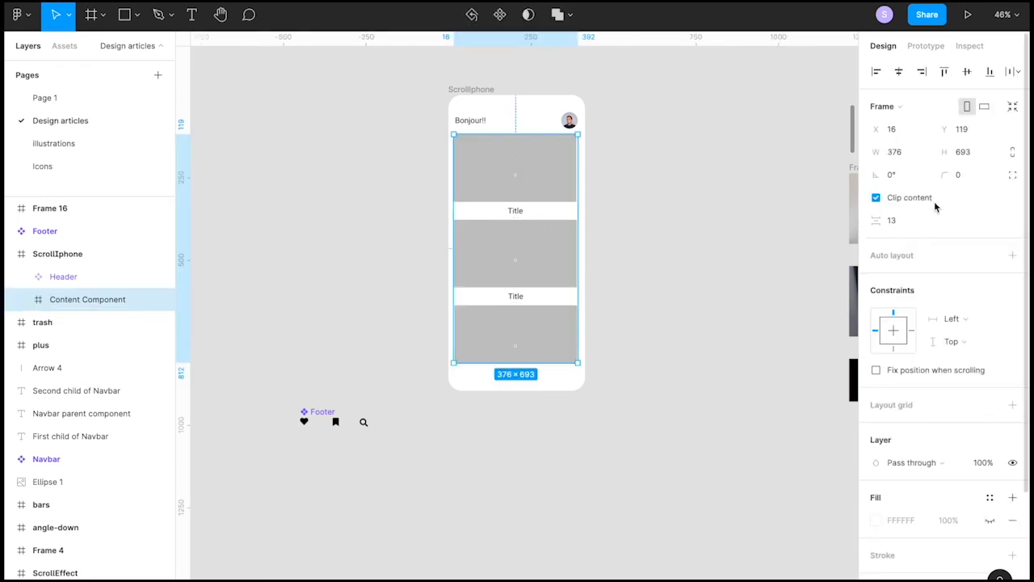
click(877, 199)
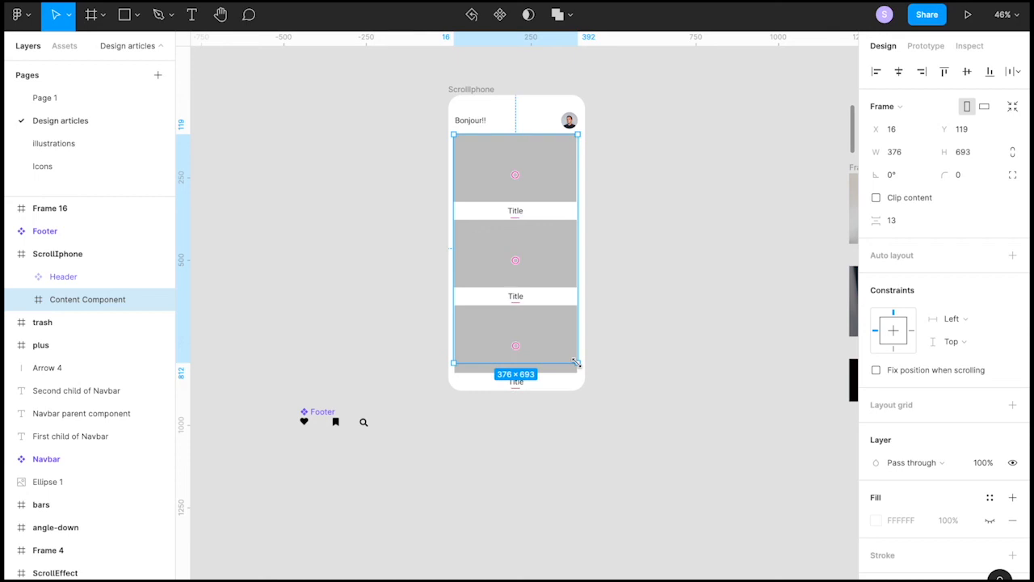
Turn on Clip content for the Content Component frame and reduce its height to 682.
click(877, 198)
click(656, 296)
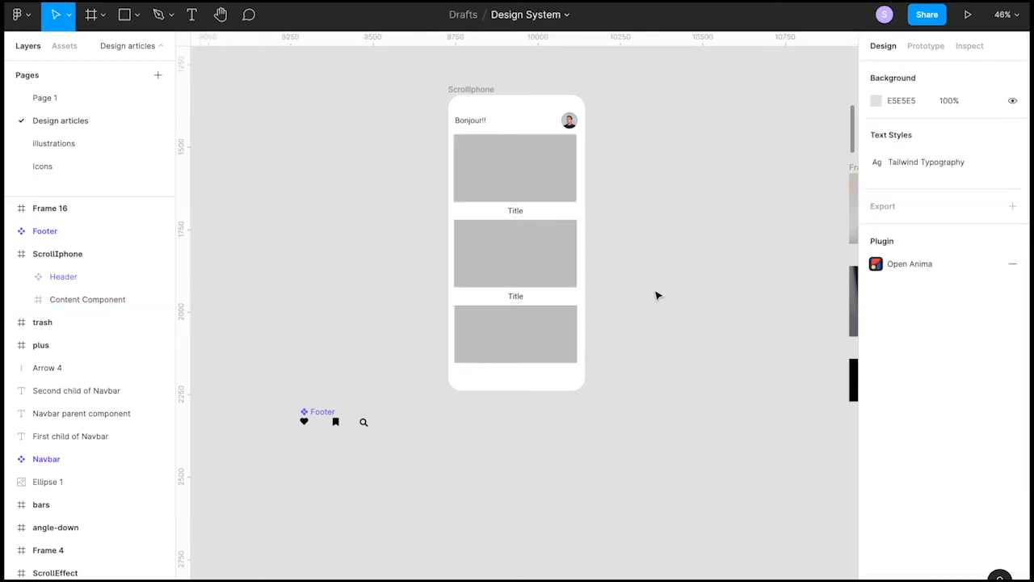
click(526, 154)
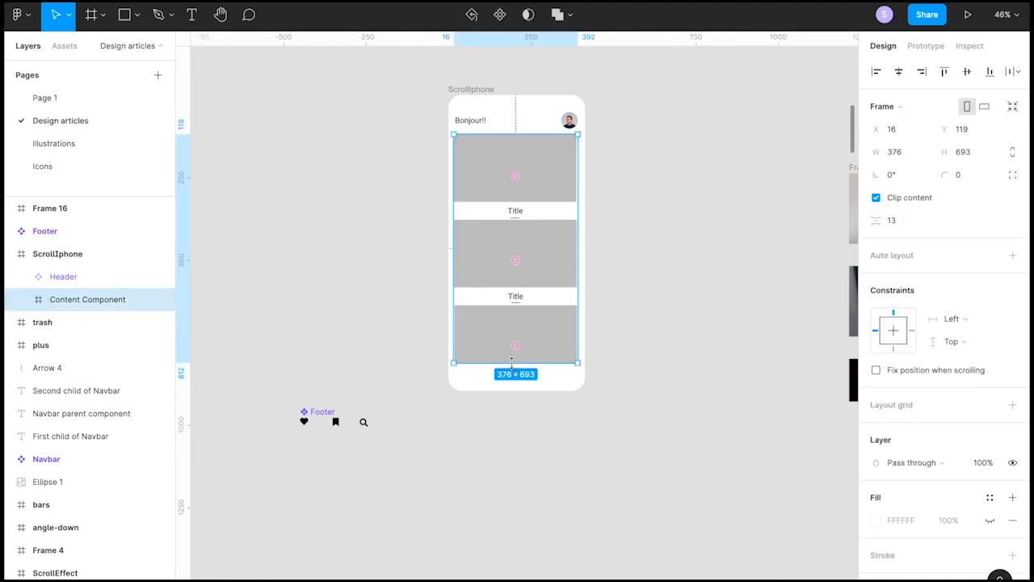
drag(510, 356, 511, 359)
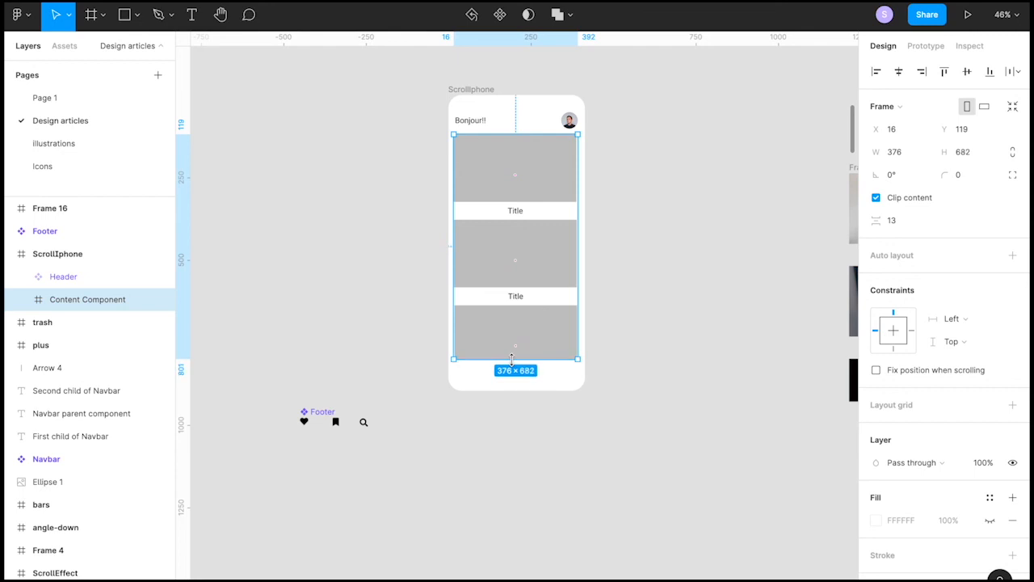
click(645, 282)
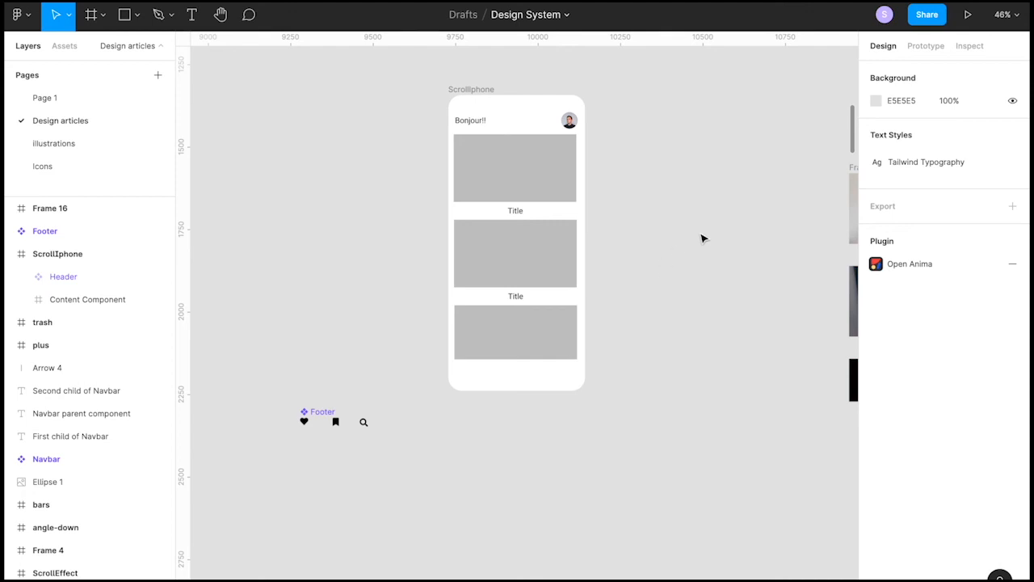
Add a "Footer" text and place it horizontally centred below the cards in the ScrollIphone frame, at X 173, Y 821.
key(t)
click(650, 252)
text(Footer)
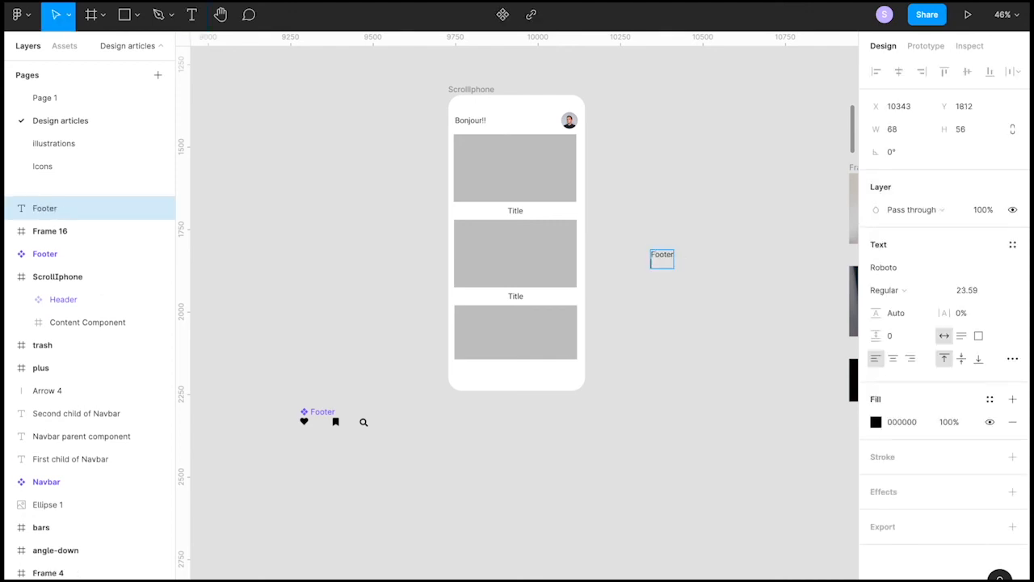
key(Escape)
drag(665, 261, 521, 383)
click(898, 73)
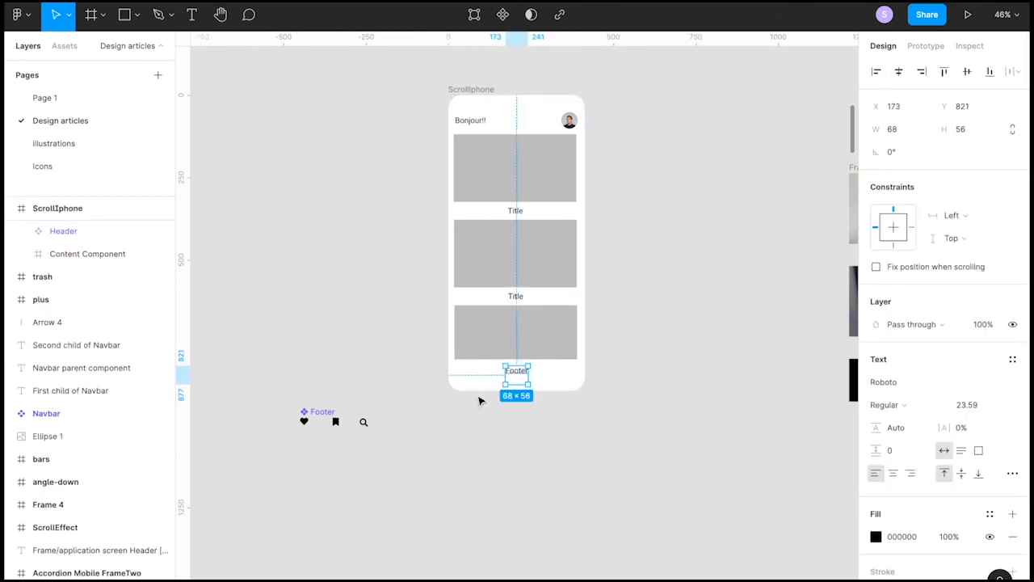
Remove the trailing empty line from the "Footer" text and shift it slightly down.
double_click(518, 376)
key(BackSpace)
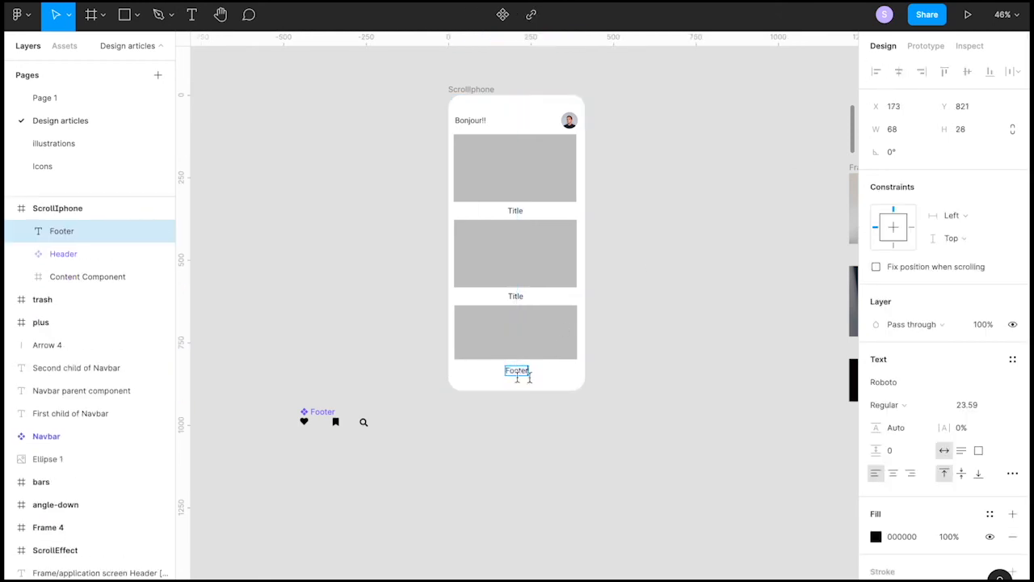
key(Escape)
scroll(514, 373, up, 3)
drag(512, 371, 512, 377)
click(408, 432)
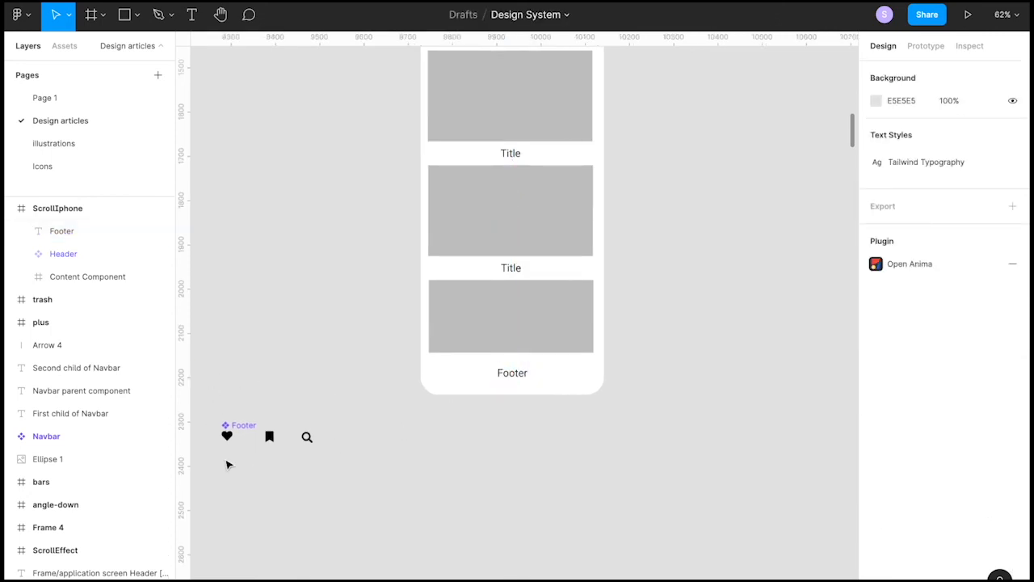
Move the Footer component with the icons into the ScrollIphone frame at X 104, Y 828, and delete the placeholder "Footer" text.
drag(246, 419, 507, 377)
click(493, 372)
key(Delete)
click(330, 430)
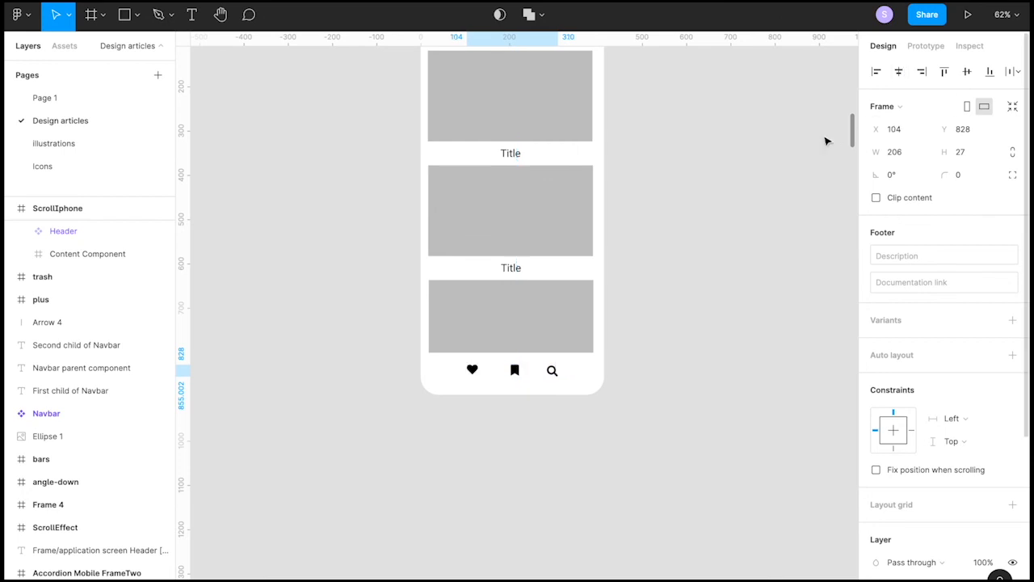
Examine the ScrollIphone layout by selecting the Content Component frame and its first card.
click(736, 208)
scroll(584, 205, up, 2)
scroll(578, 205, down, 1)
click(475, 107)
click(673, 199)
click(582, 194)
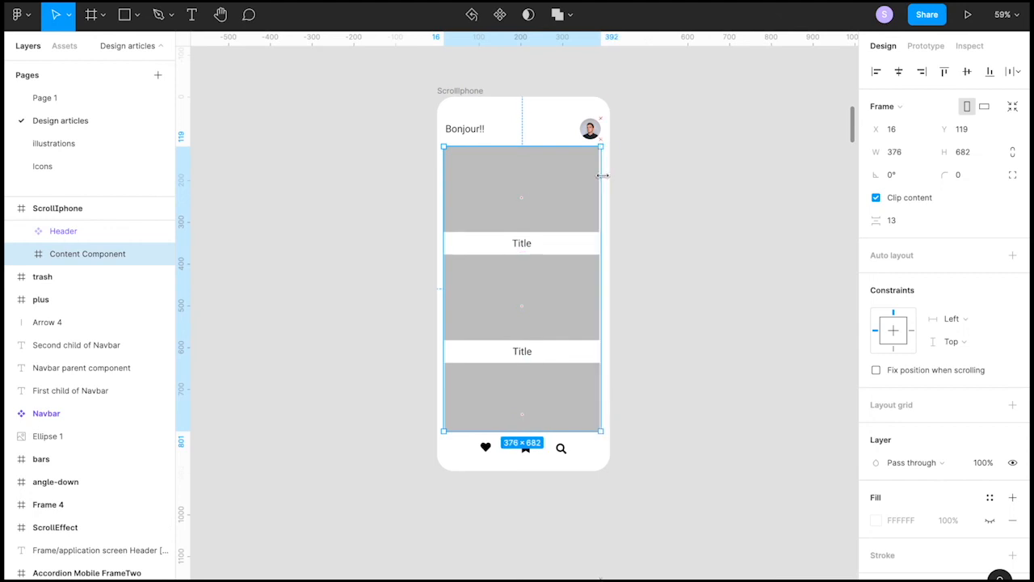
double_click(592, 183)
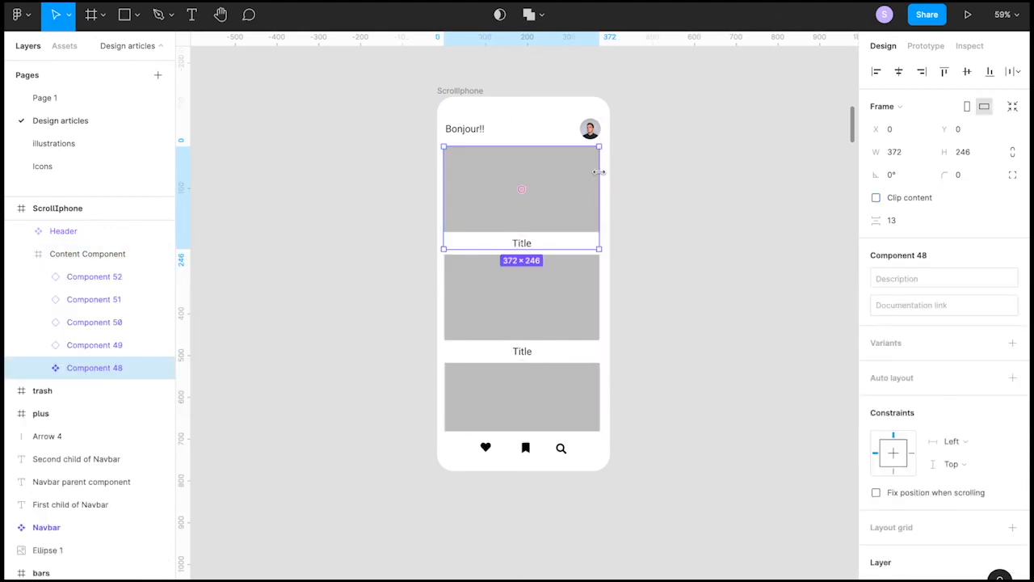
click(695, 150)
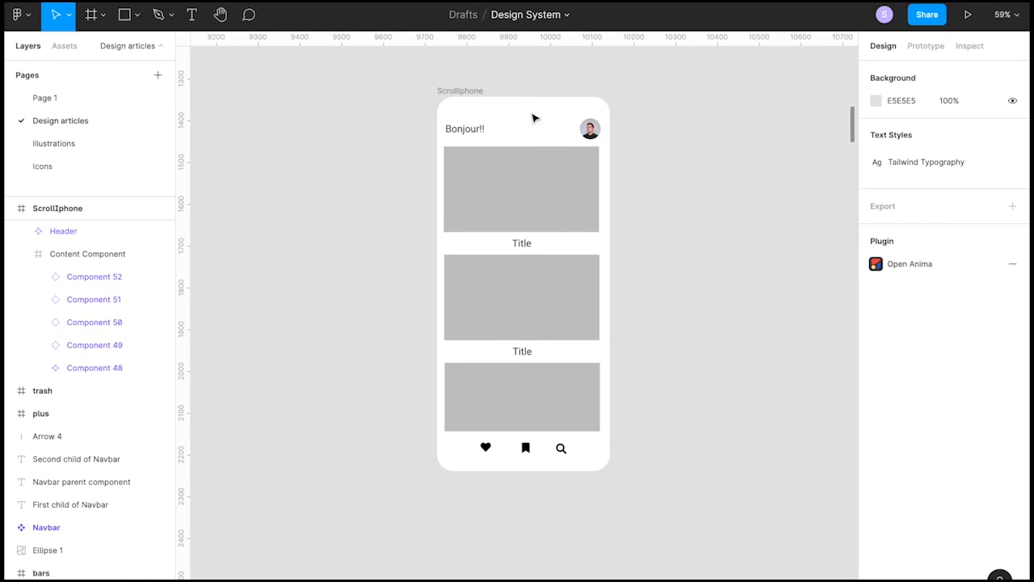
Select the ScrollIphone frame and collapse its child layers.
click(458, 91)
scroll(718, 182, right, 1)
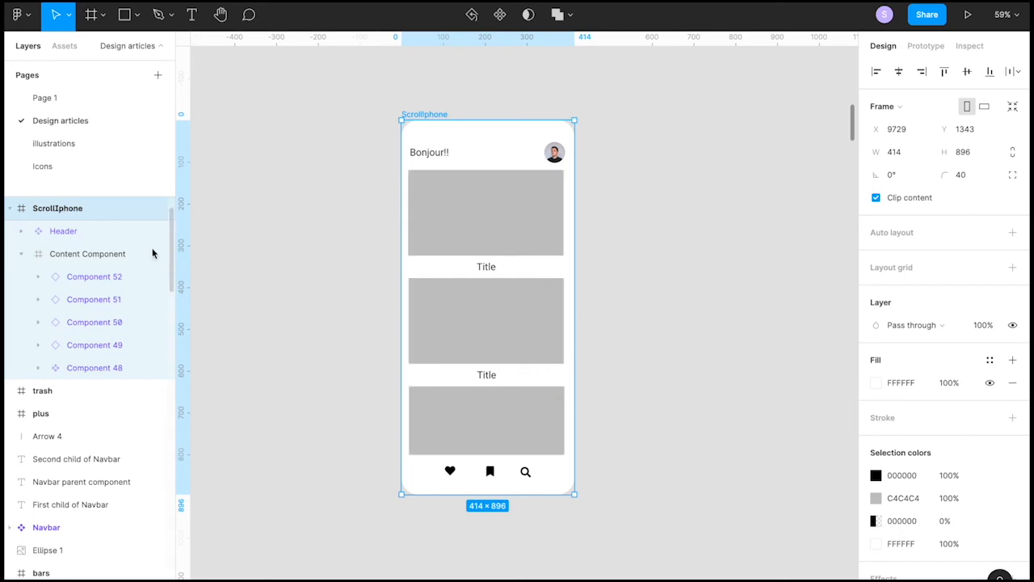
click(9, 207)
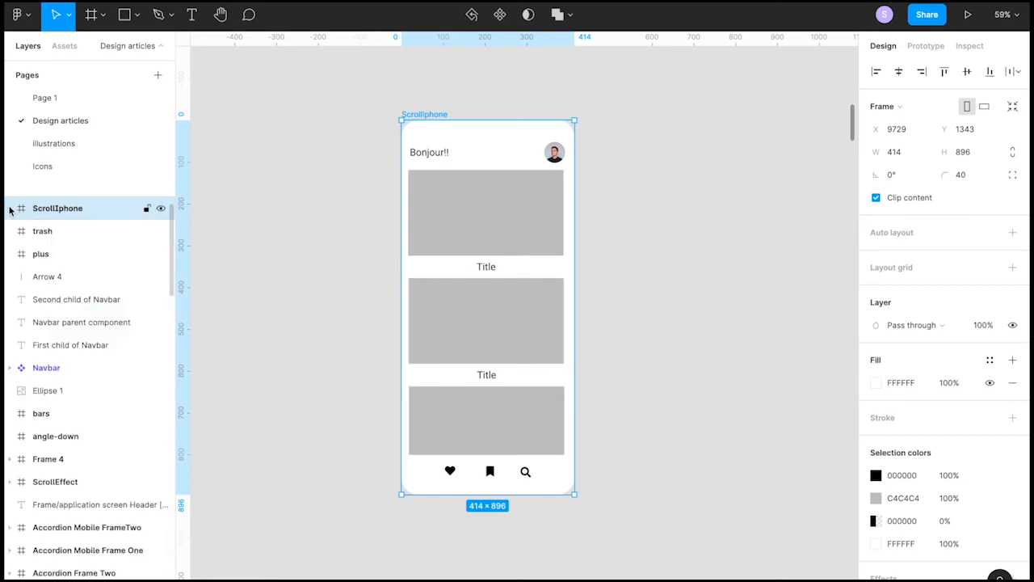
Present the ScrollIphone prototype and scroll the card list to test it between the header and footer.
click(929, 45)
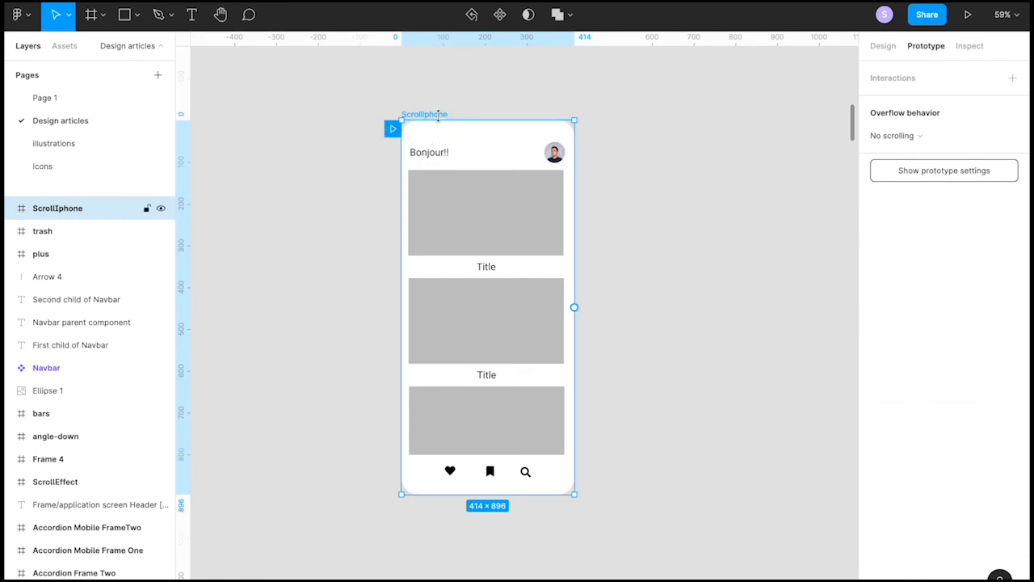
click(966, 18)
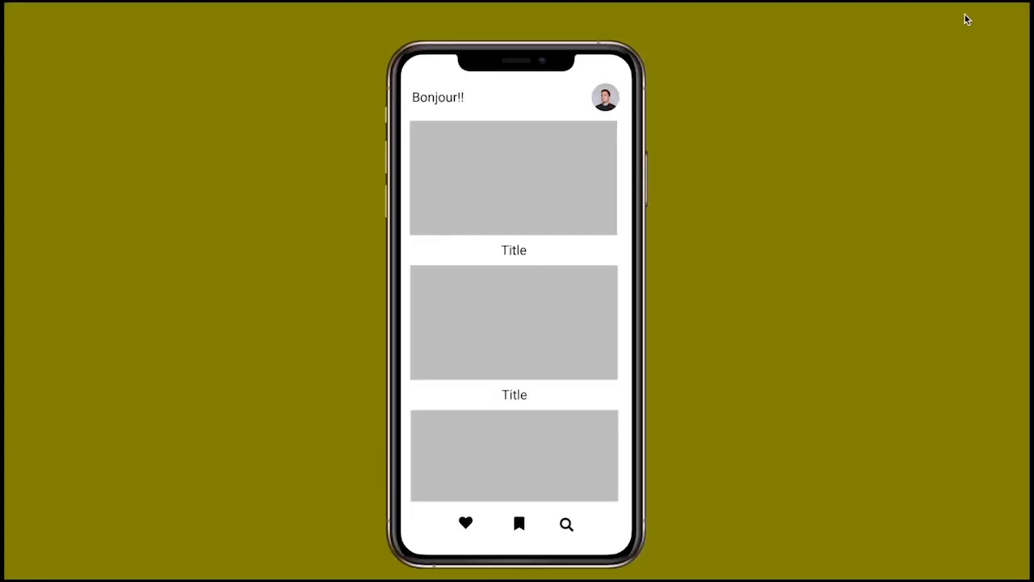
scroll(514, 347, down, 2)
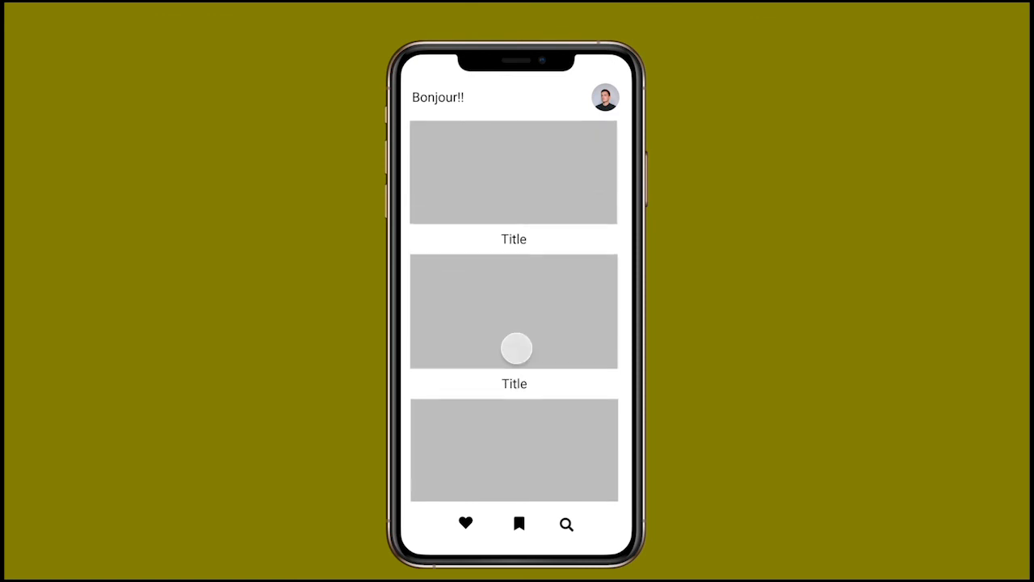
drag(526, 251, 475, 122)
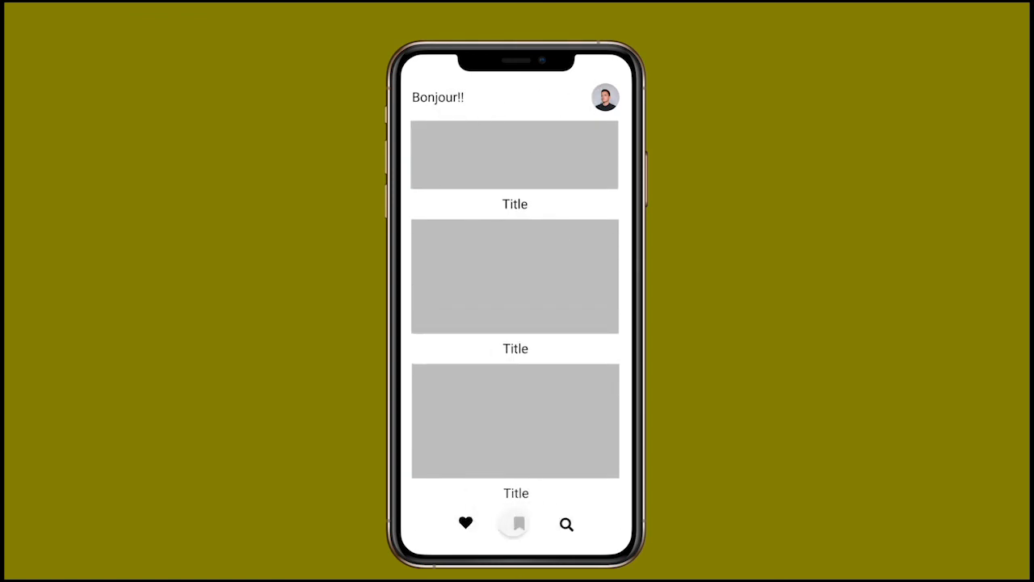
drag(535, 277, 544, 376)
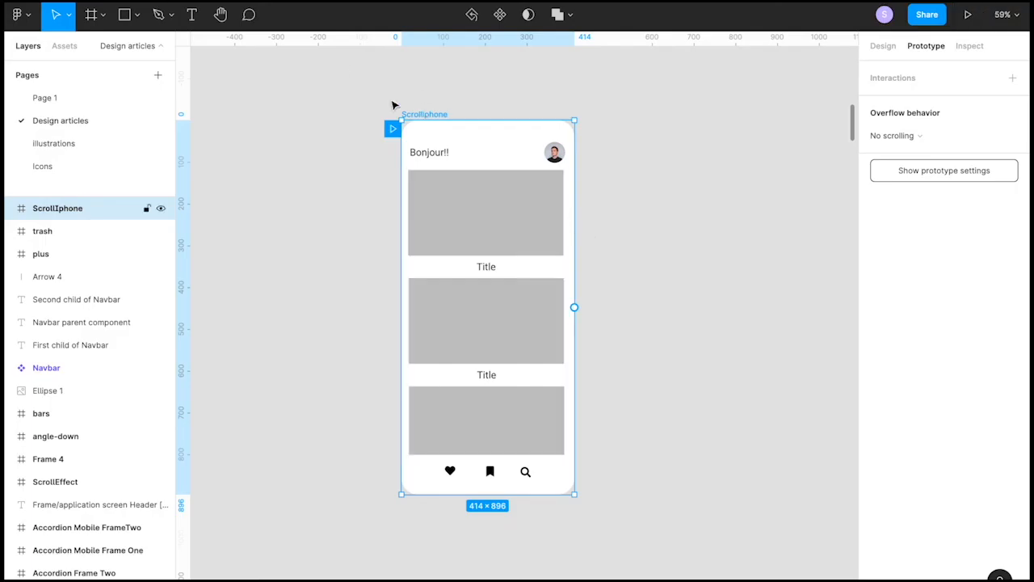
click(392, 128)
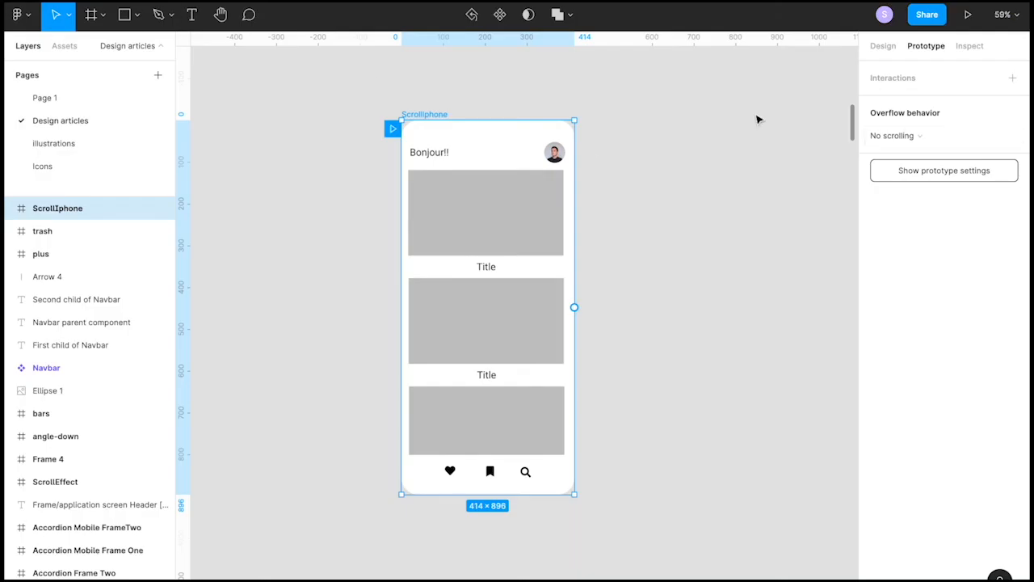
Examine the device options in the prototype settings.
click(681, 106)
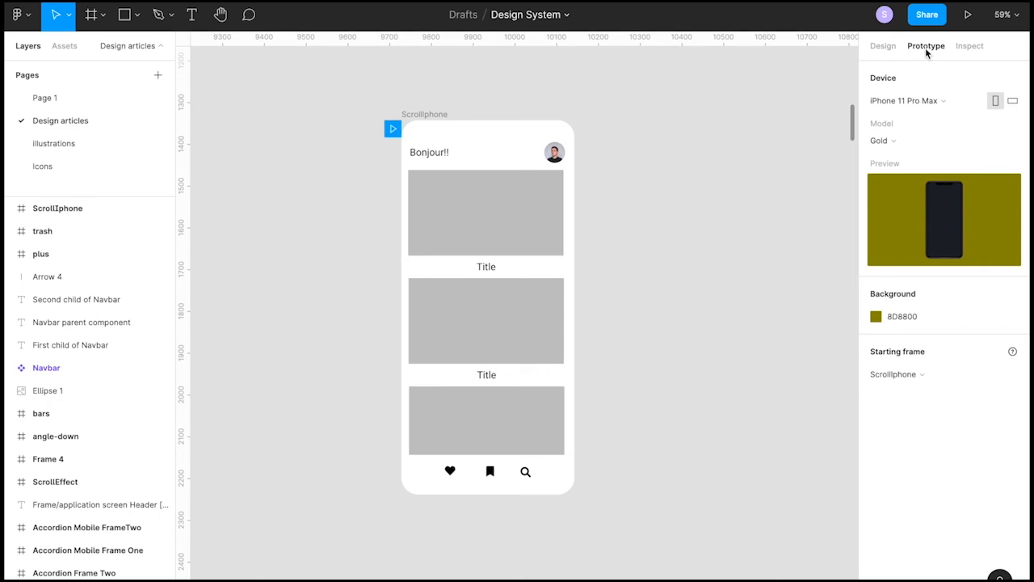
click(925, 101)
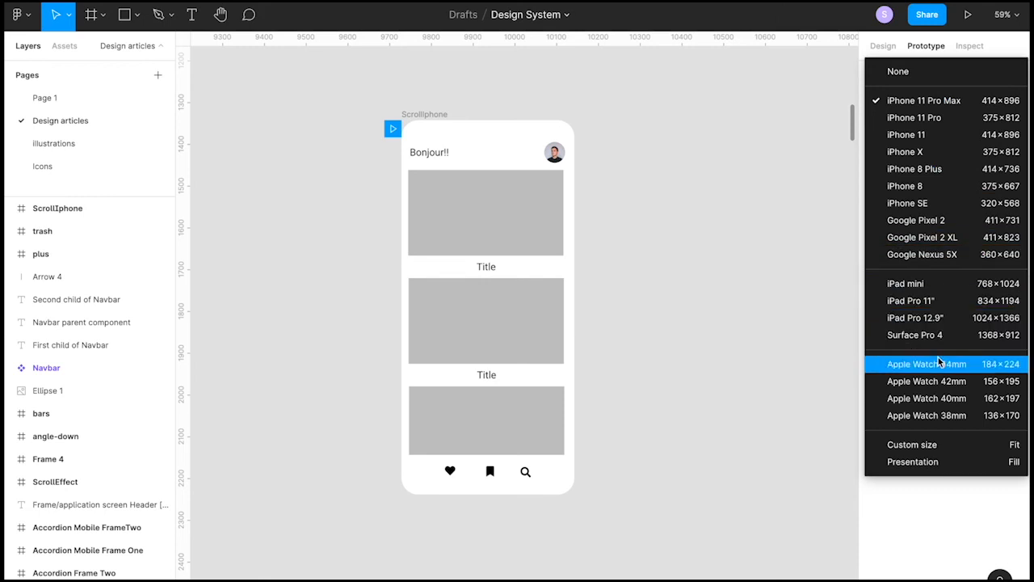
click(439, 114)
click(303, 100)
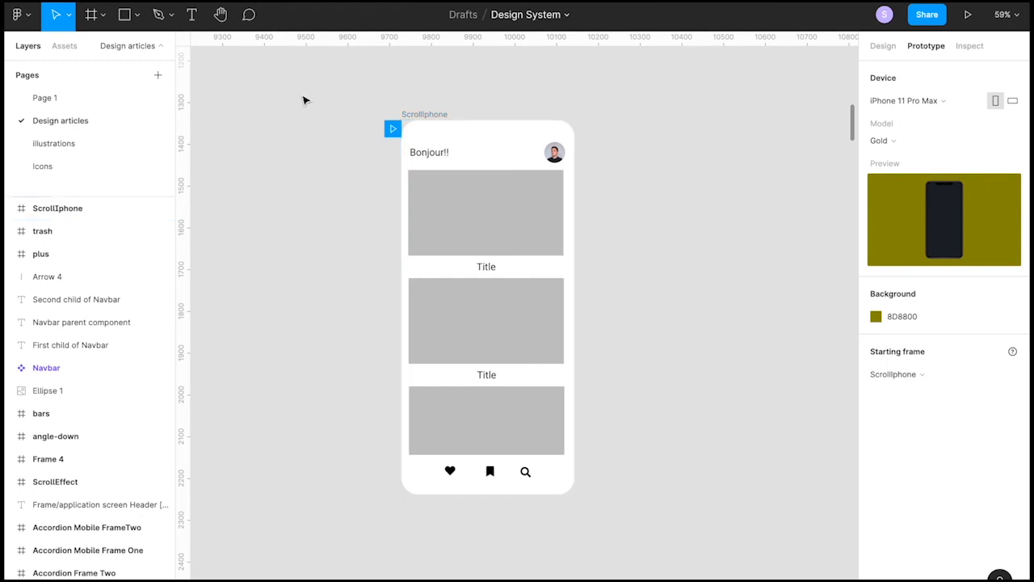
Check the size presets of the ScrollIphone frame against the iPhone 11 Pro Max device.
click(892, 49)
click(424, 114)
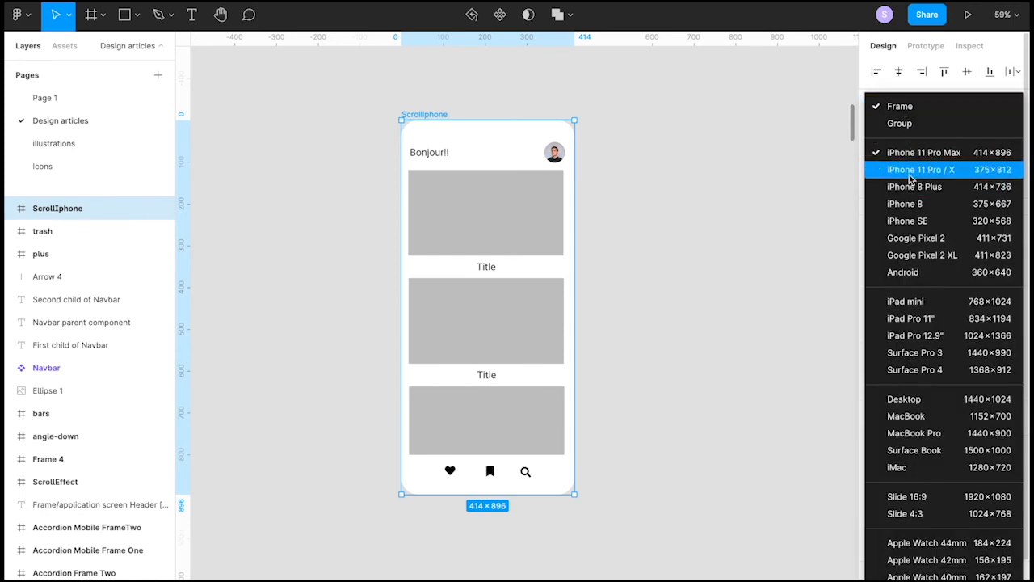
click(916, 51)
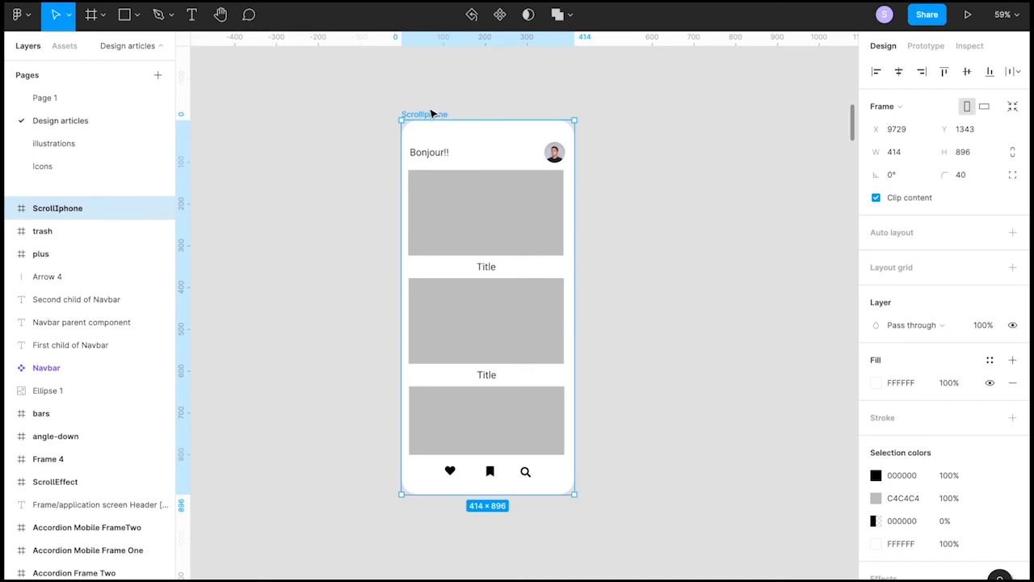
click(887, 112)
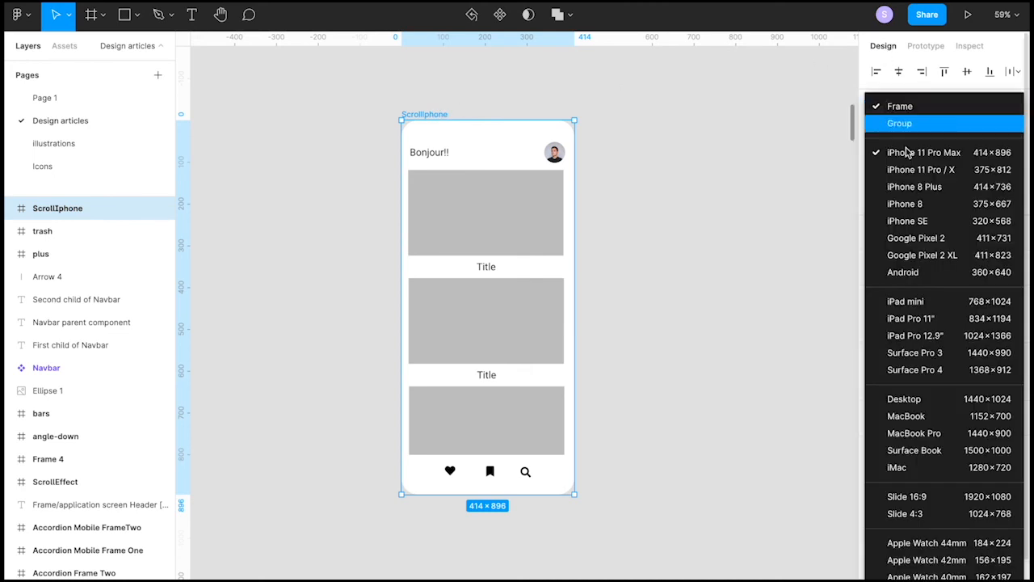
click(911, 161)
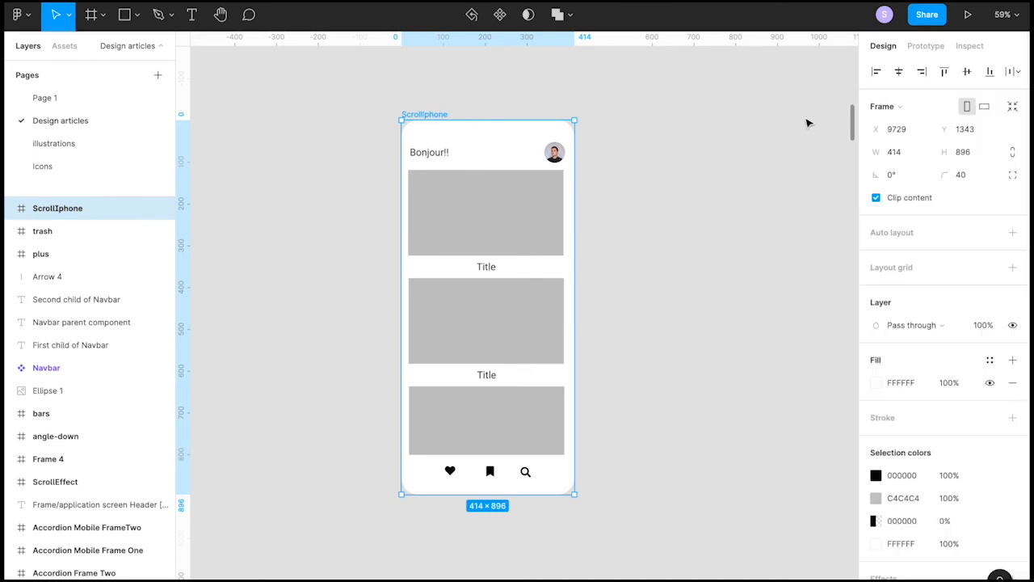
Check the ScrollIphone frame's overflow behavior, and show the prototype settings to compare the selected device with the frame preset.
click(924, 46)
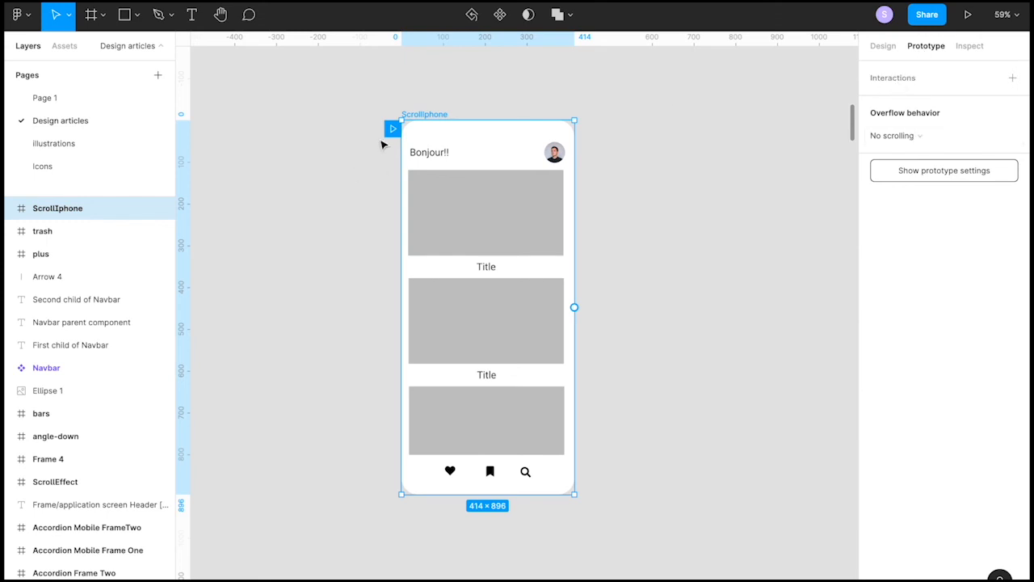
click(903, 142)
click(898, 134)
click(904, 170)
click(908, 103)
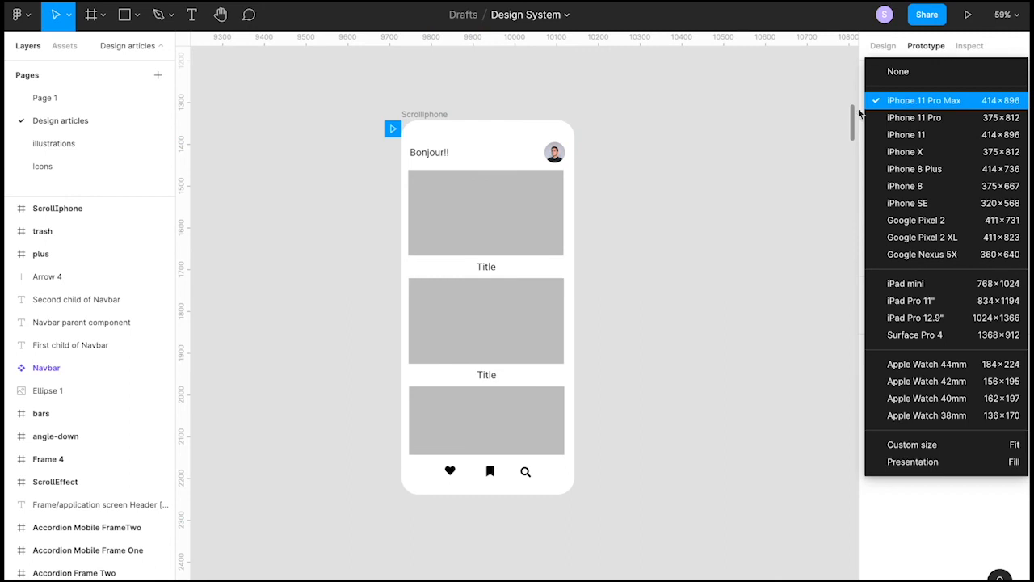
click(785, 120)
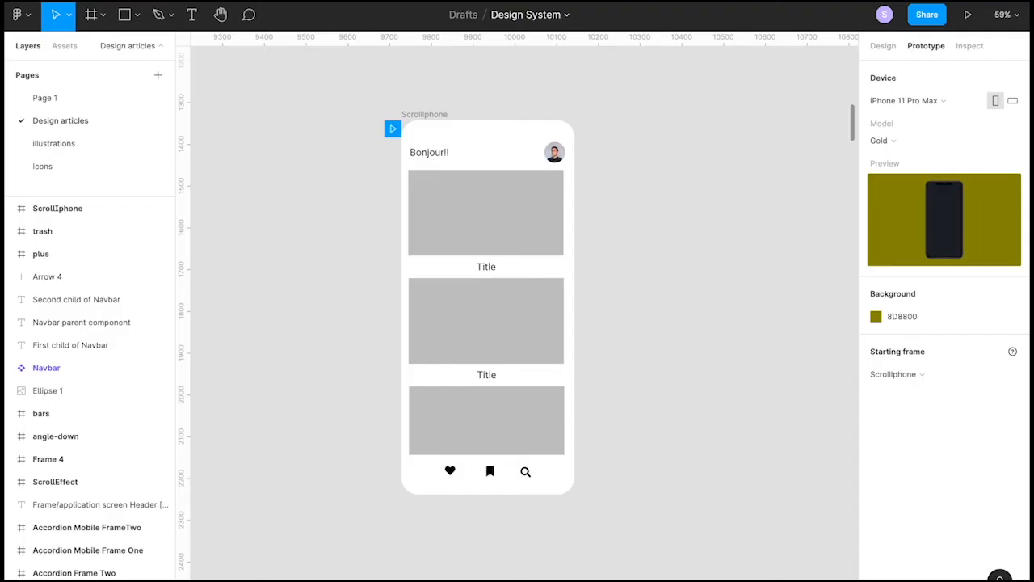
Set the prototype background colour to black, 000000.
click(876, 316)
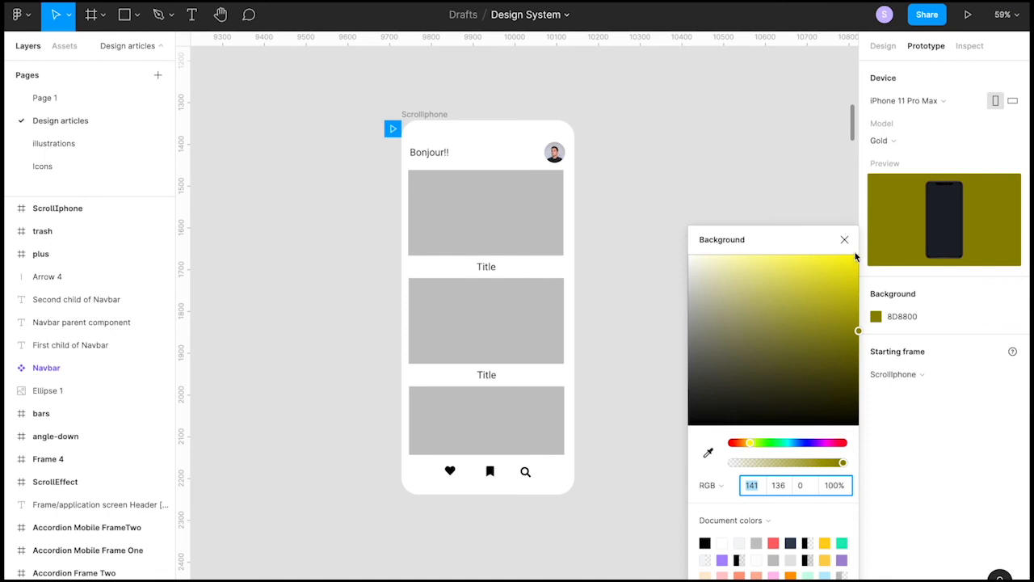
drag(857, 331, 688, 424)
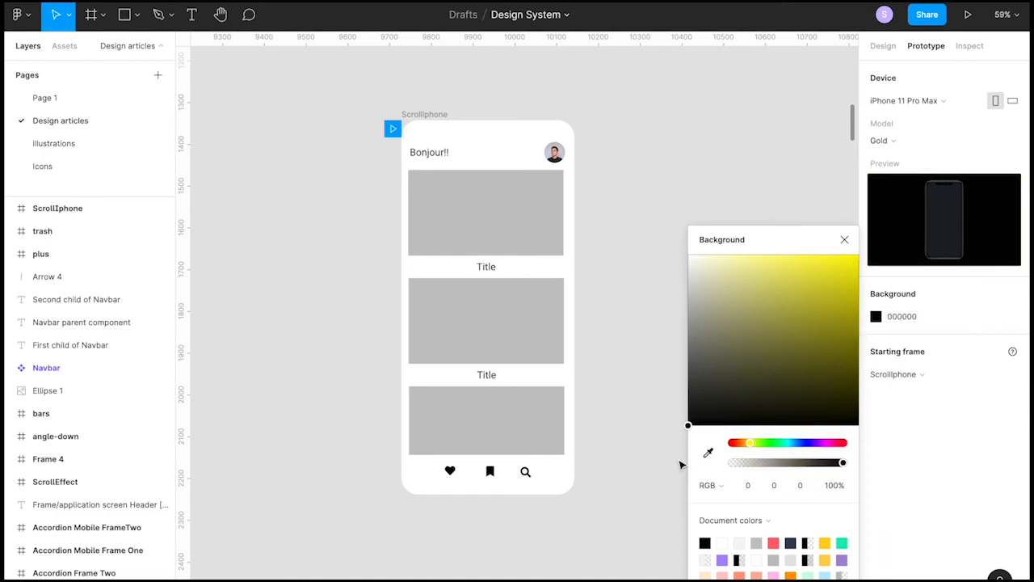
click(844, 239)
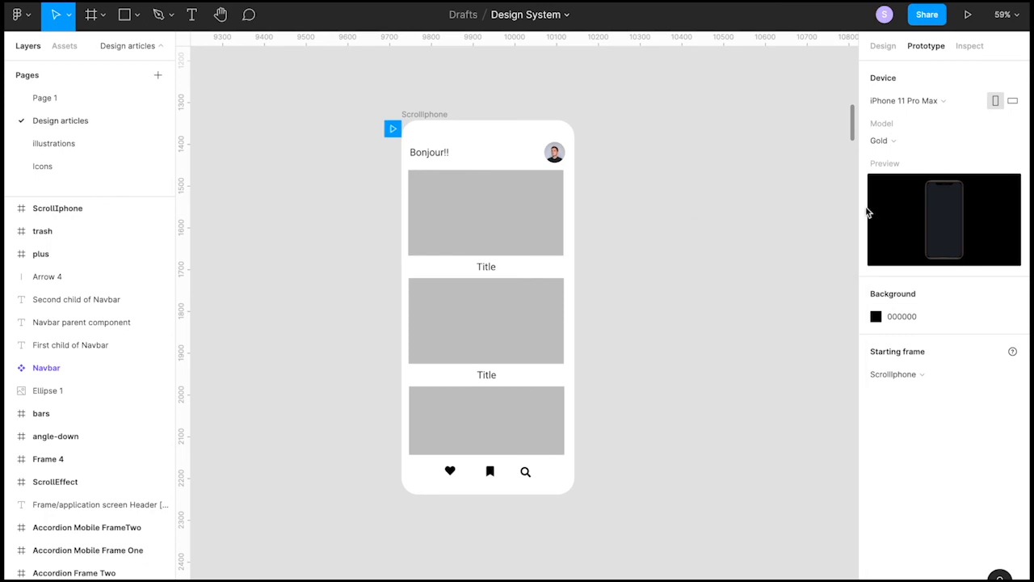
Present the prototype on the black background, scroll through the card list and exit the presentation.
click(967, 15)
drag(554, 425, 512, 153)
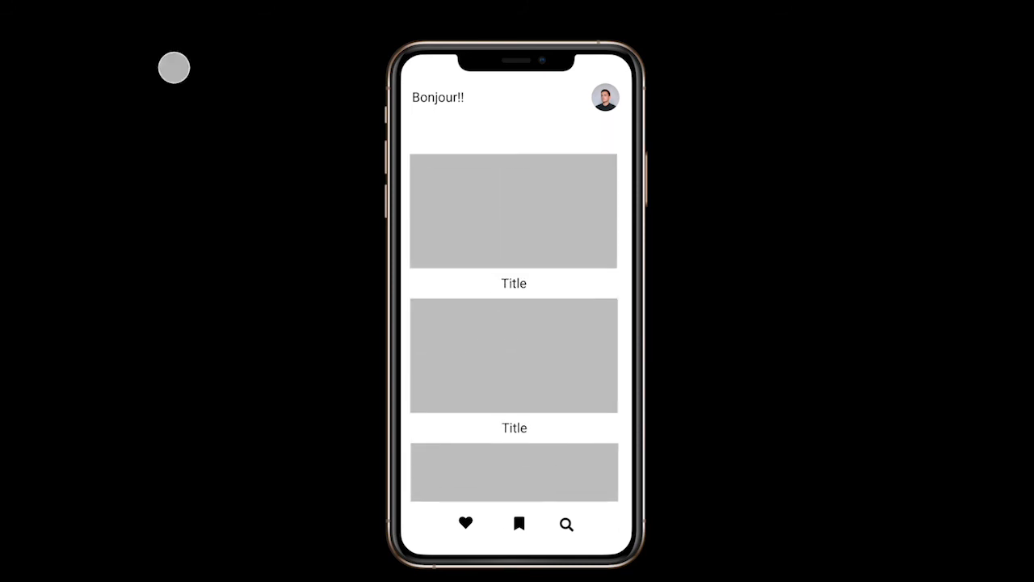
key(Escape)
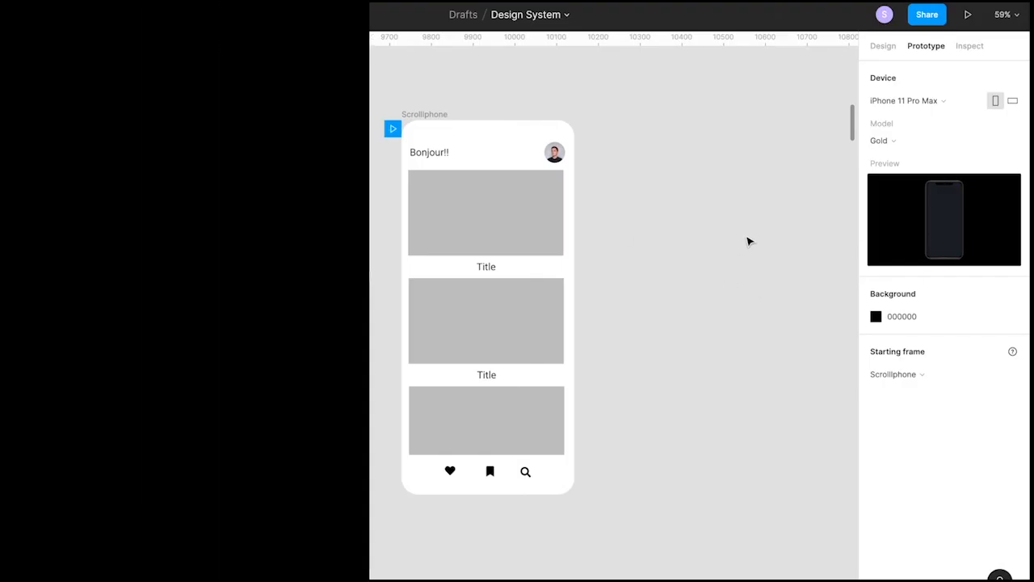